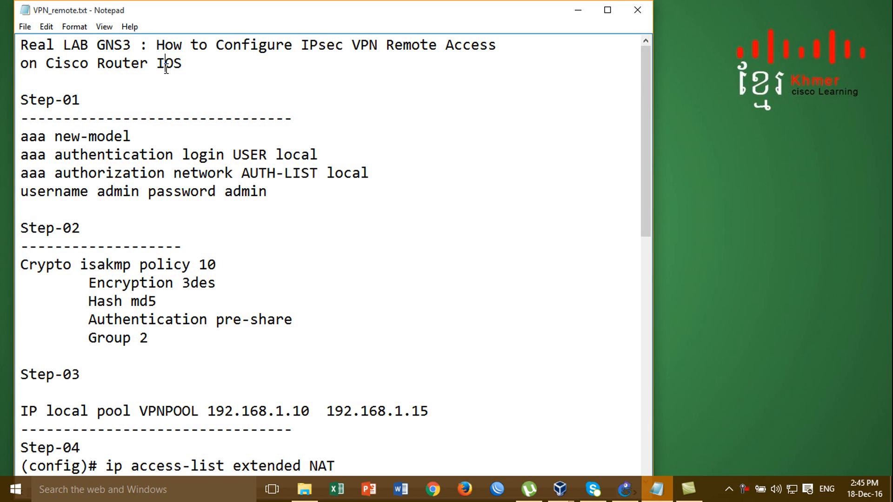
- Maximize the VPN_remote.txt notes and read through the Step-01 Cisco Router IOS lines
left_click(607, 11)
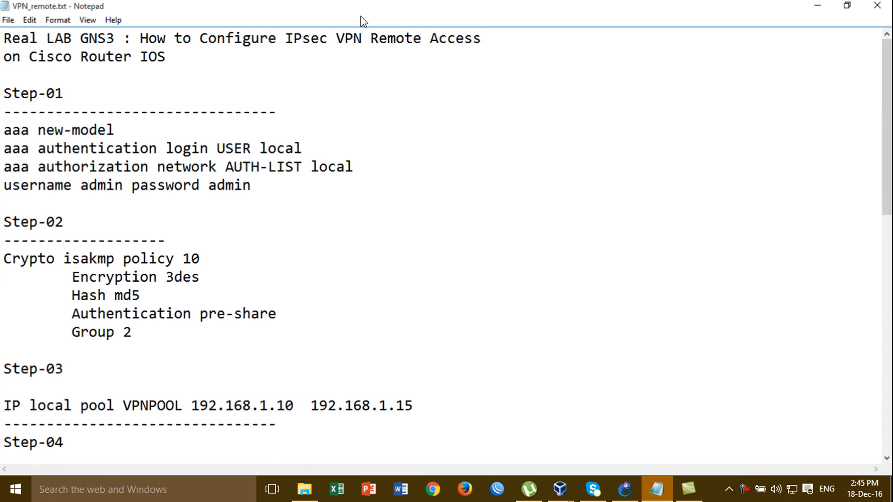
left_click(119, 39)
left_click(170, 92)
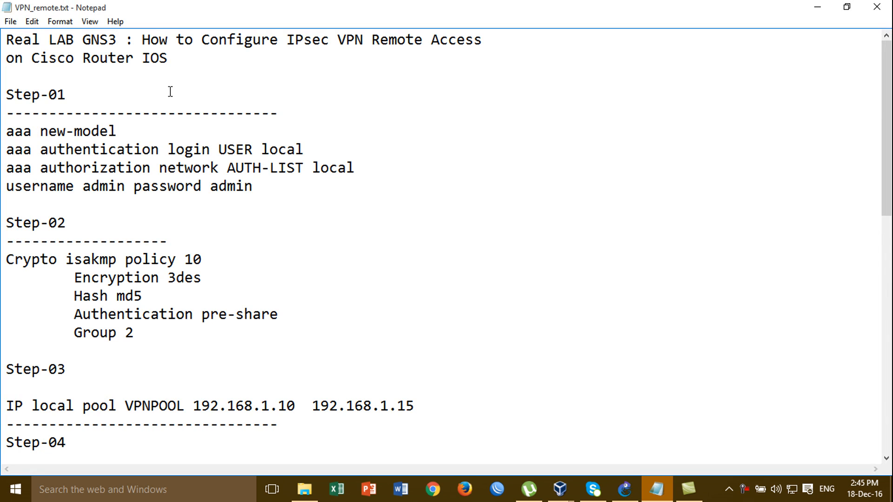
left_click(246, 103)
left_click(175, 76)
left_click(120, 54)
left_click(355, 44)
left_click(429, 56)
left_click(105, 55)
left_click(194, 57)
- Review the Step-02 lines, including the username admin entry, then minimize Notepad
left_click(258, 190)
left_click(95, 225)
left_click(278, 235)
left_click(386, 87)
left_click(365, 223)
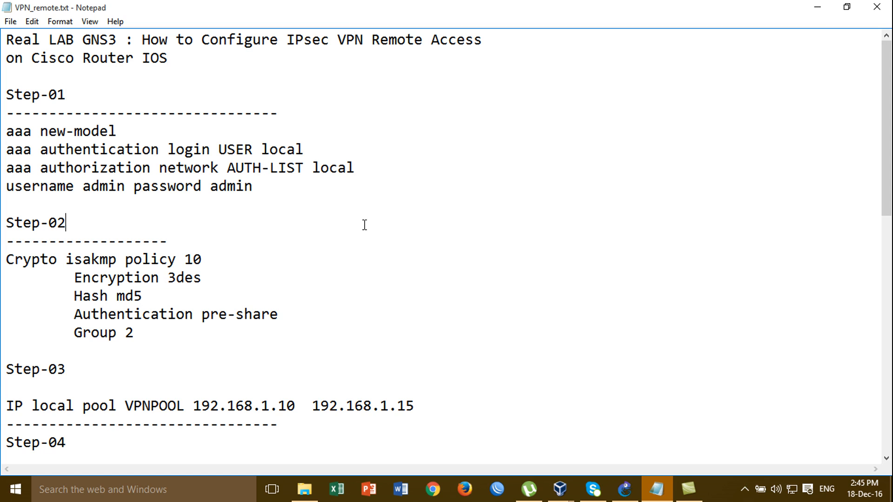
left_click(822, 7)
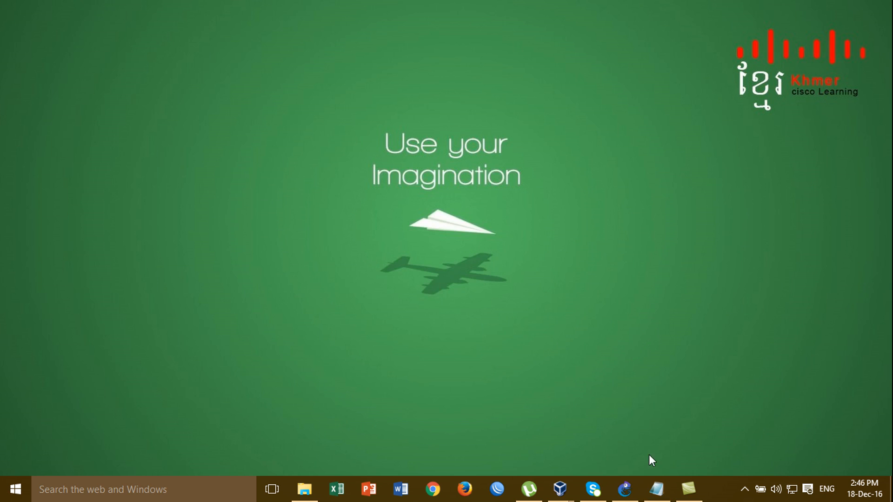
- Restore GNS3 and box-select, then deselect, the Office, SW1, SW2 and xp-client-02 nodes
left_click(624, 489)
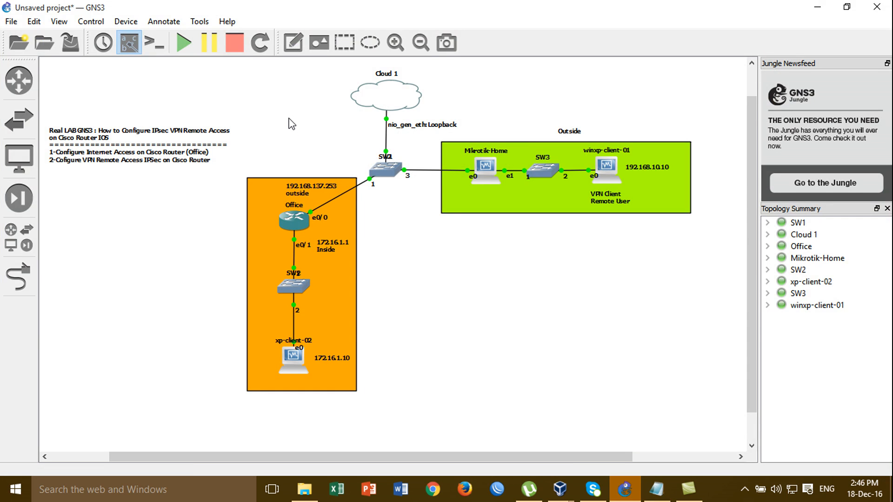
left_click_drag(288, 119, 685, 392)
left_click(525, 324)
left_click_drag(295, 125, 713, 392)
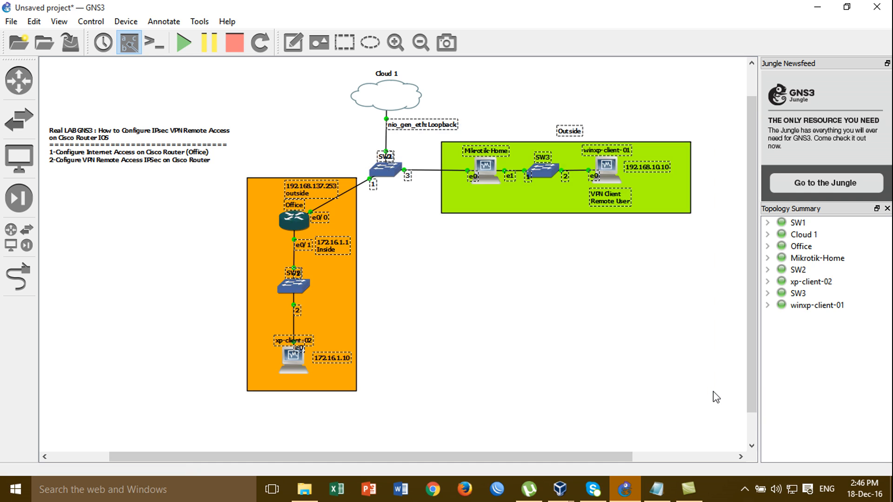
left_click(570, 293)
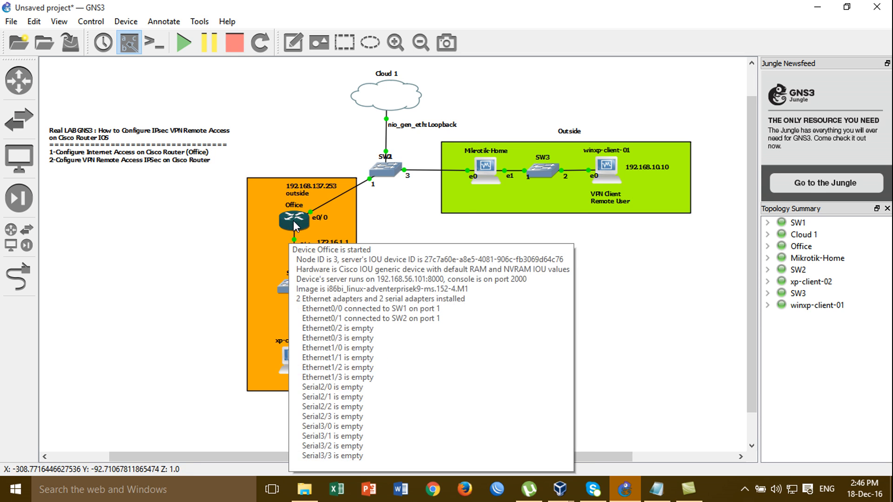
mouse_move(499, 159)
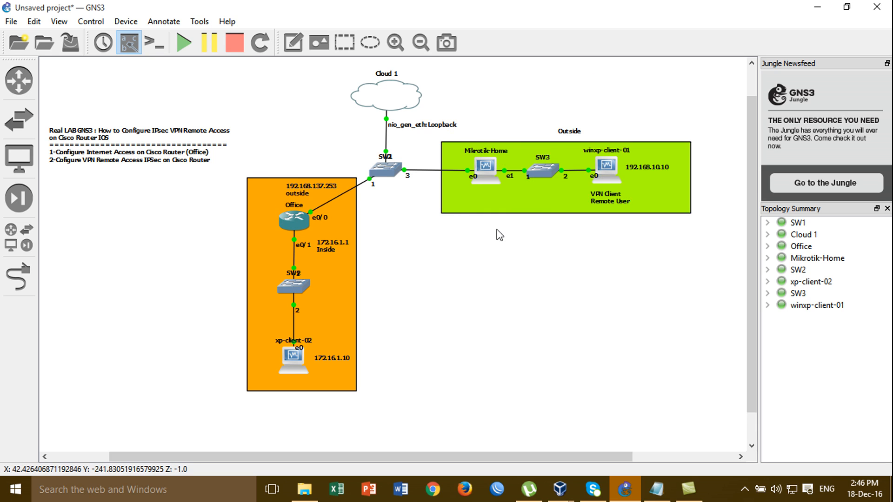
- Change the Mikrotik-Home node's symbol to router_firewall, then pan the canvas
right_click(491, 172)
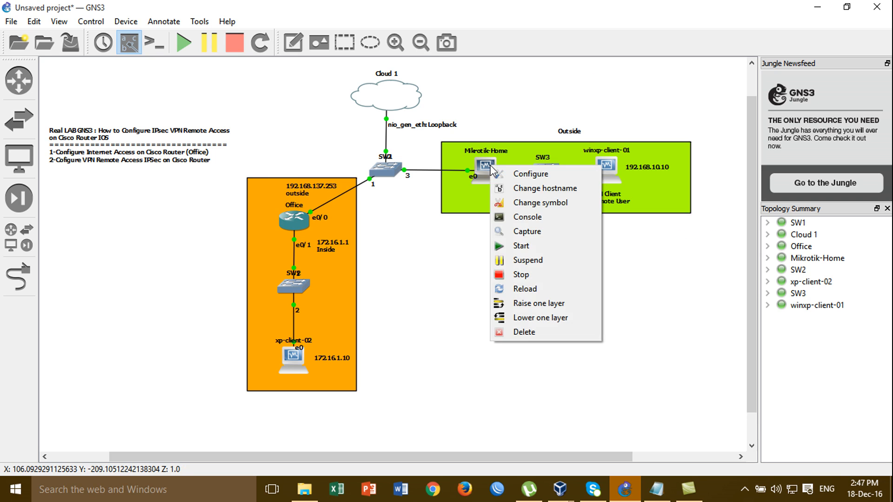
left_click(535, 203)
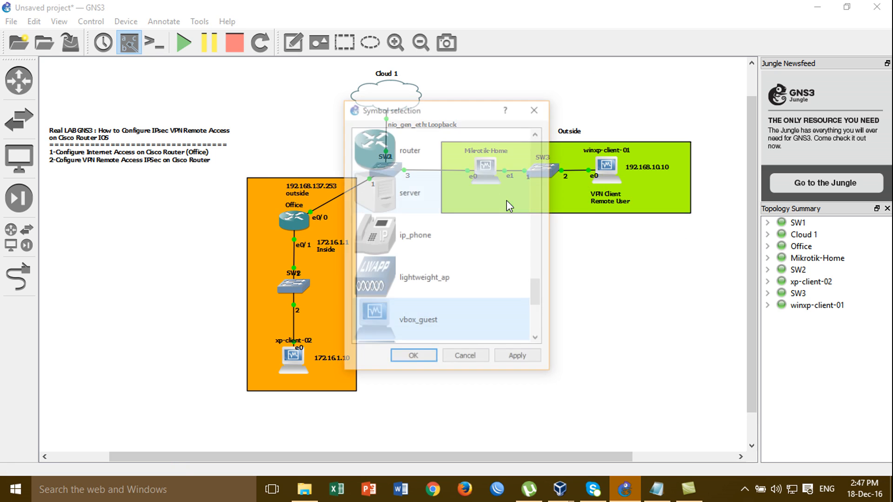
left_click_drag(538, 294, 544, 194)
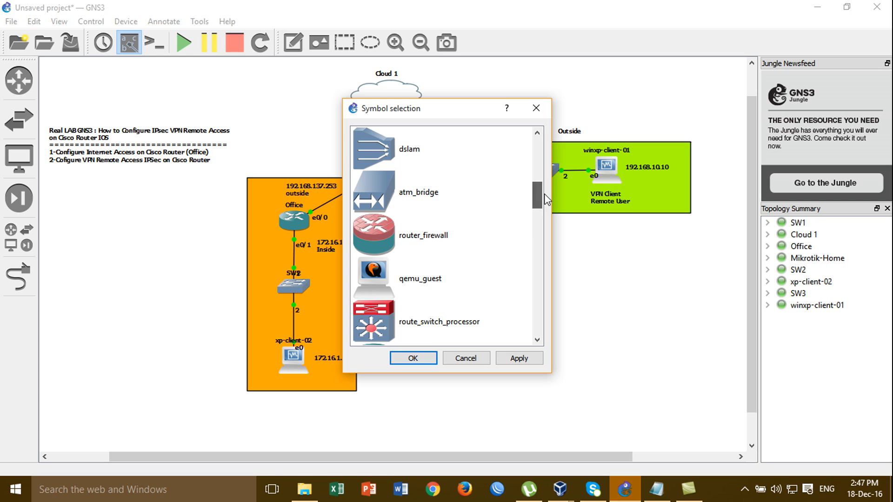
left_click(462, 244)
left_click(421, 355)
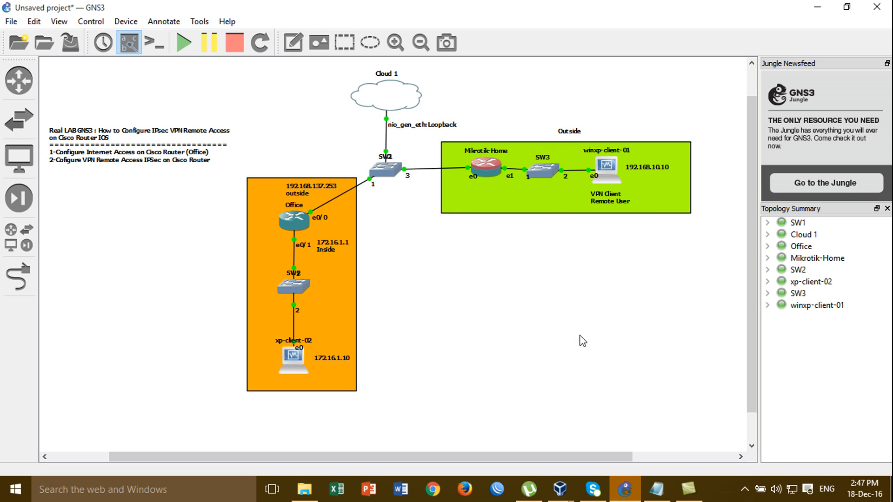
left_click_drag(344, 457, 293, 441)
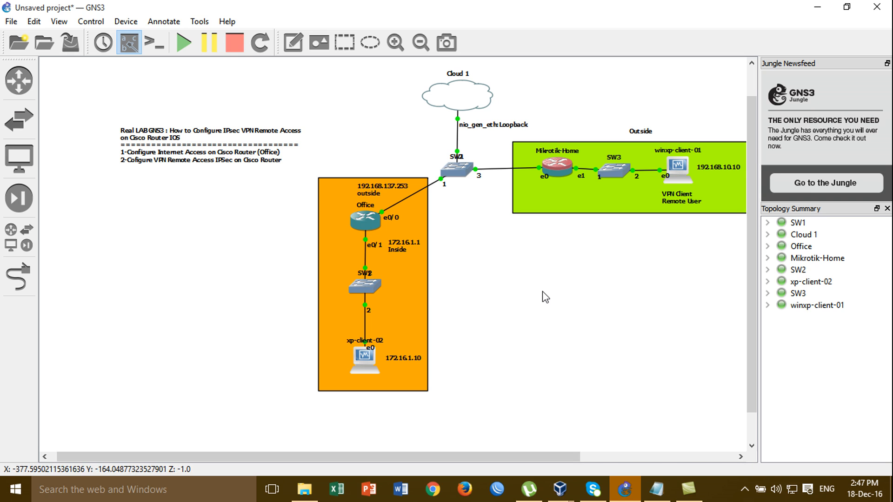
- Open the Office router's console in SecureCRT and enter global configuration mode
right_click(365, 223)
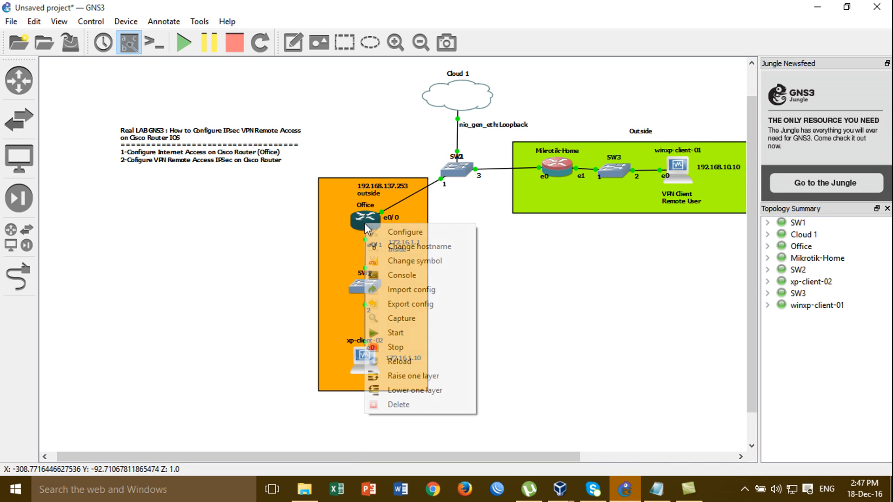
left_click(398, 274)
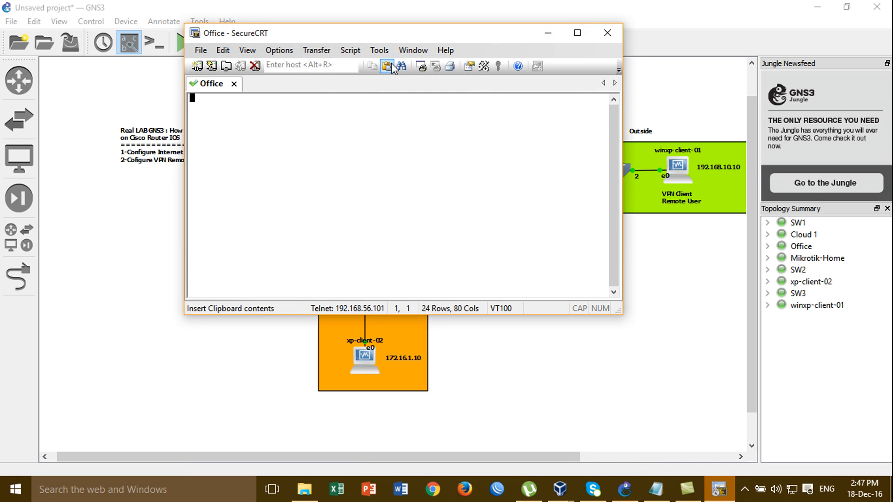
left_click_drag(377, 38, 644, 85)
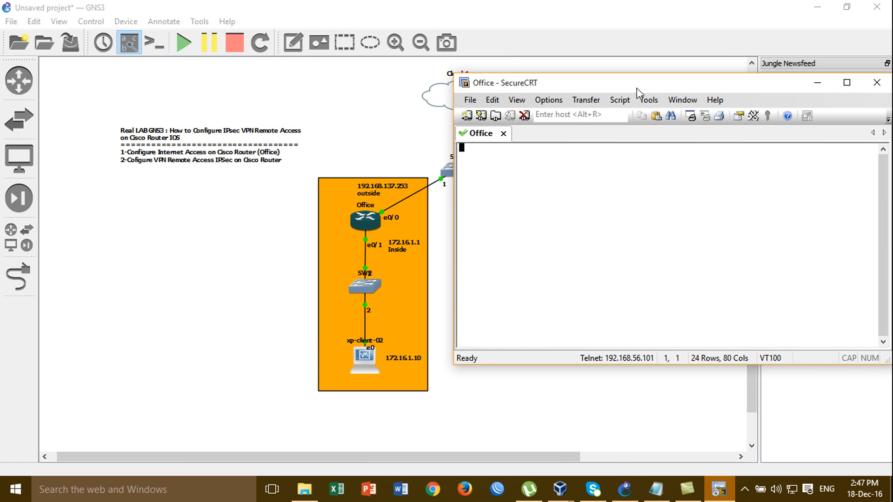
key("Return")
key("Return")
key("Return")
key("Return")
key("Return")
key("Return")
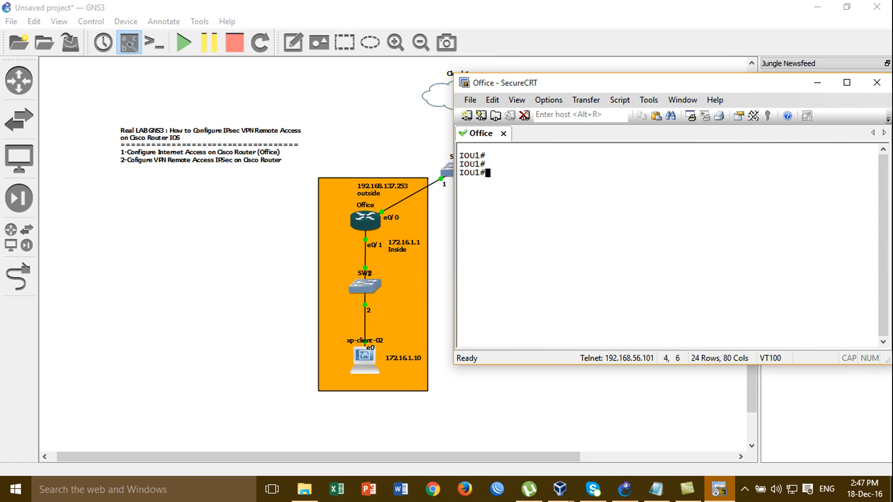
type("conf")
key("Tab")
type("t")
key("Tab")
key("Return")
- Set the router's hostname to Office
type("r")
key("BackSpace")
type("hos")
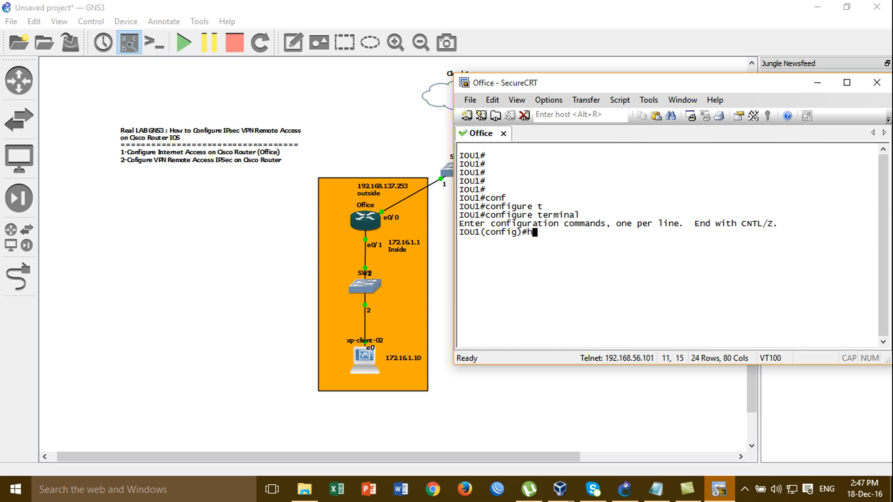
key("Tab")
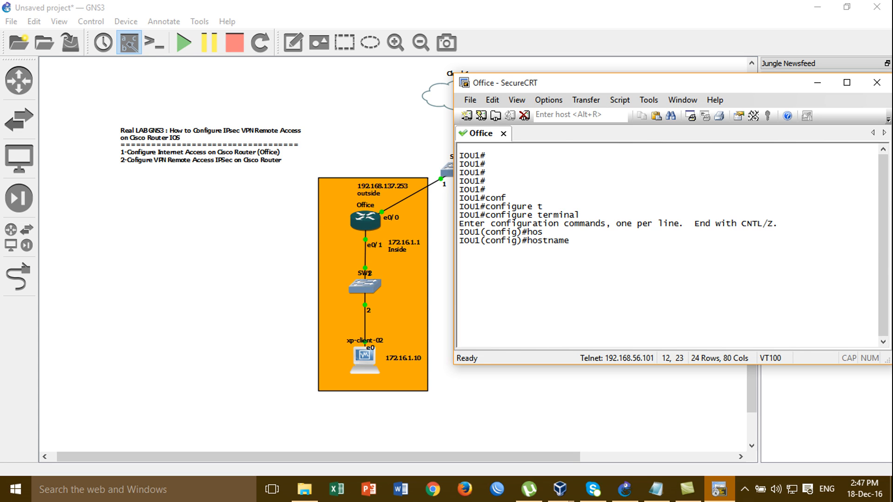
type("Ofiice")
key("Return")
key("Return")
key("Return")
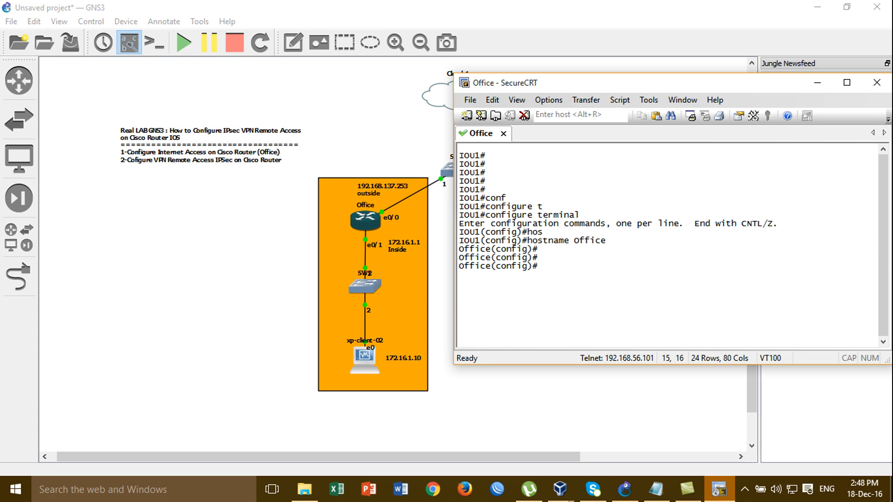
- Give interface e0/1 address 172.16.1.1 255.255.255.0 and bring it up with no shutdown
type("int e")
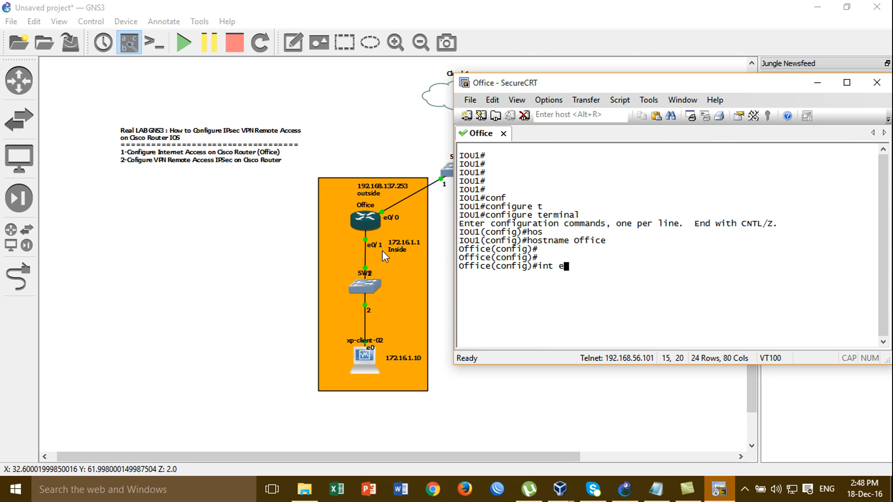
type("0/1")
key("Return")
type("ip add")
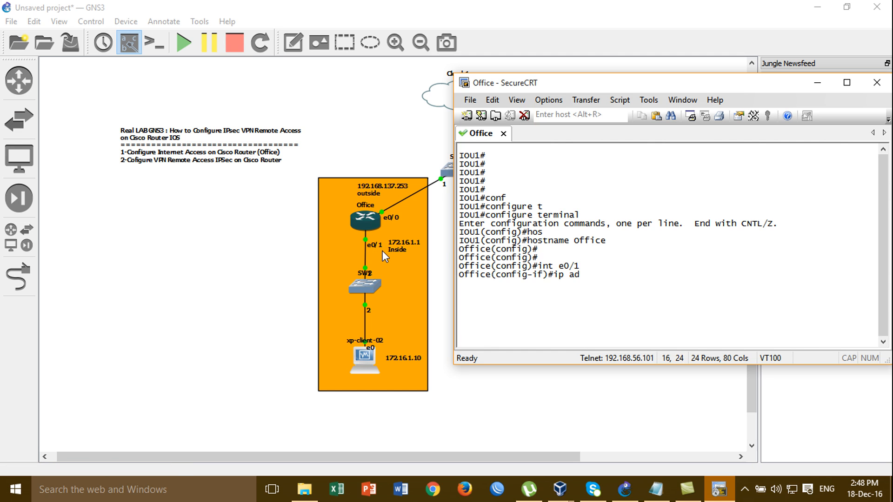
key("Tab")
type("172.16.1")
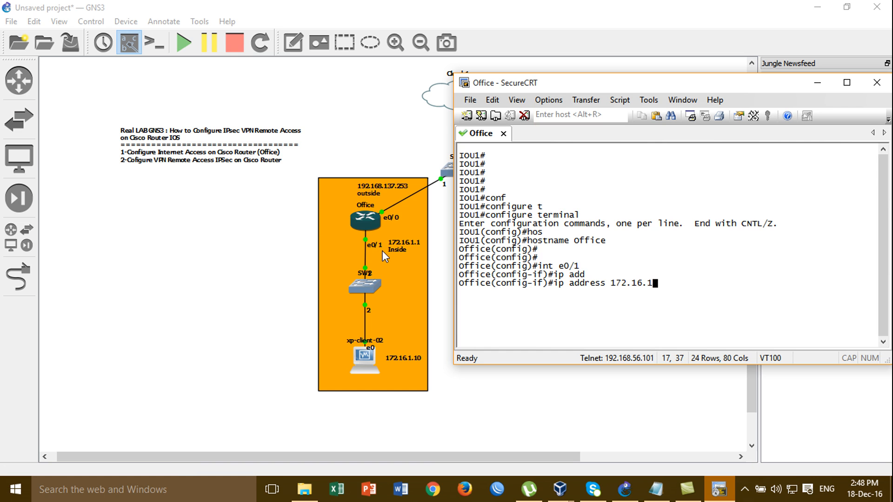
type(".1 255.255.255.0")
key("Return")
type("no sh")
key("Tab")
key("Return")
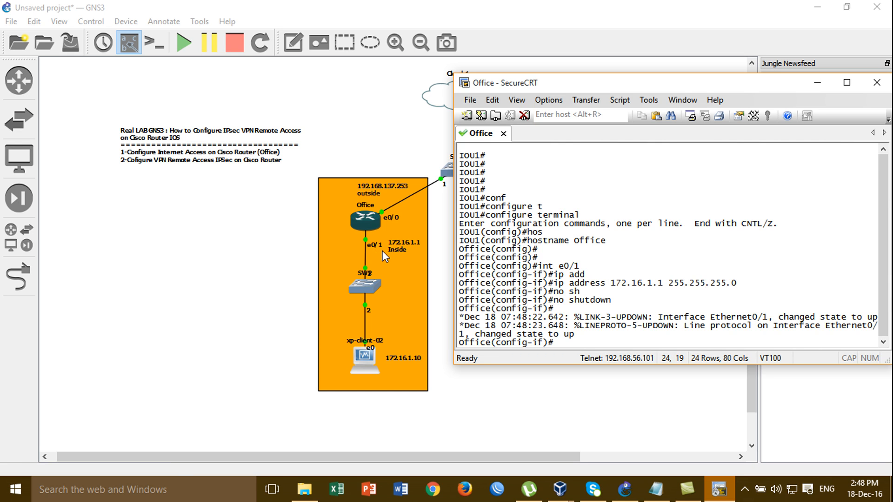
- Mark e0/1 as the ip nat inside interface
key("Return")
key("Return")
key("Return")
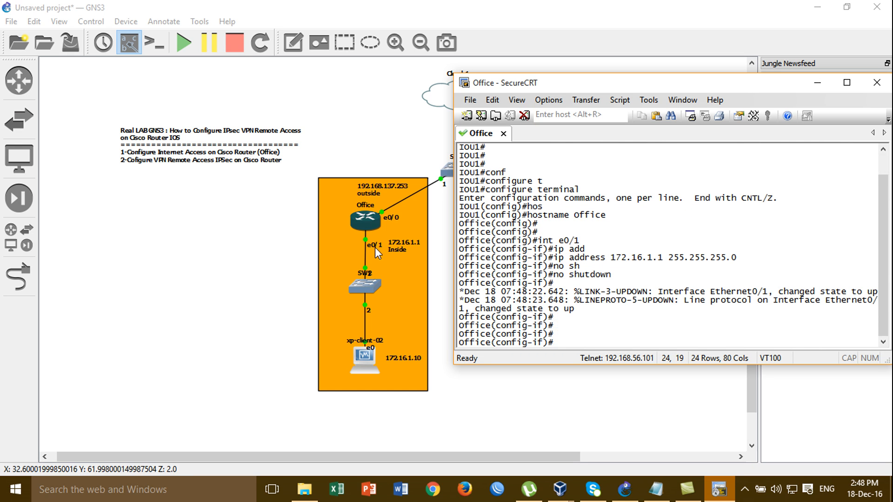
type("i")
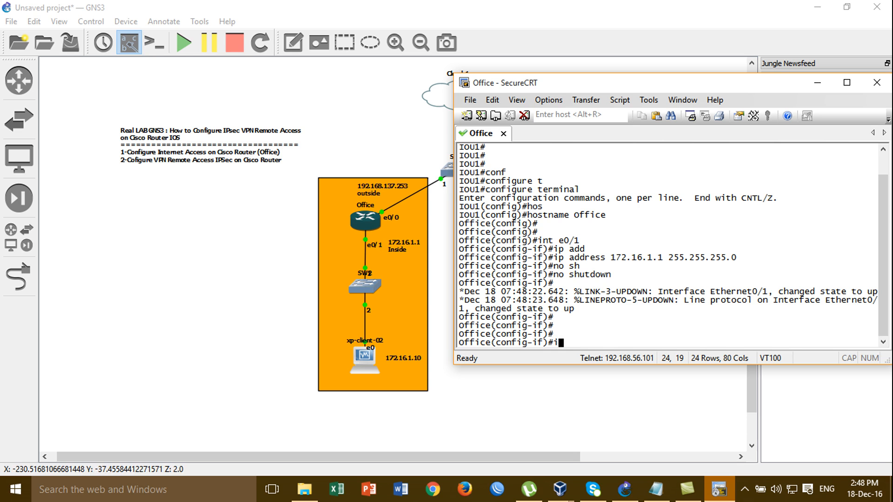
type("p na")
key("Tab")
type("i")
key("Tab")
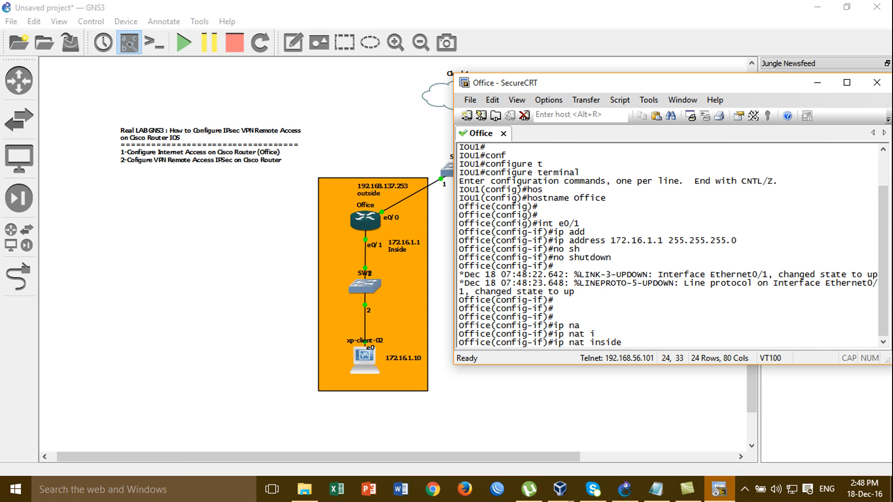
key("Return")
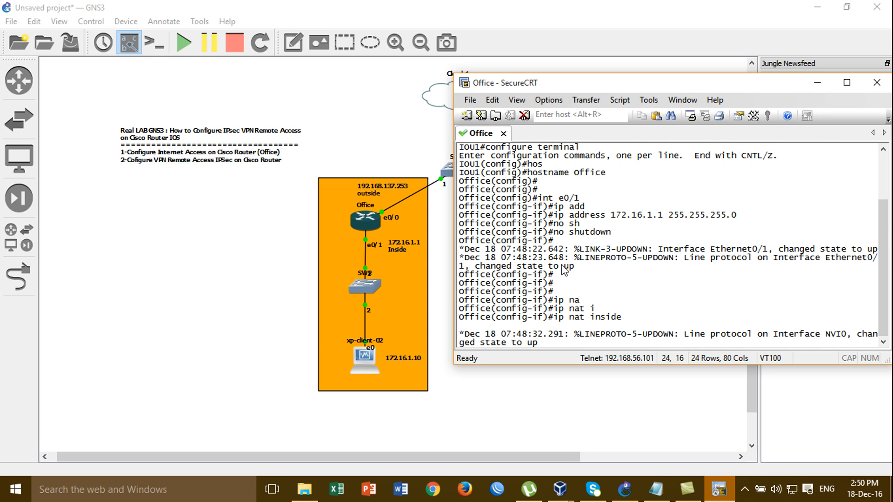
- Rename the Cloud 1 node to Internet in GNS3
mouse_move(521, 84)
left_mouse_down()
mouse_move(576, 98)
mouse_move(605, 202)
mouse_move(567, 253)
mouse_move(564, 175)
mouse_move(537, 175)
mouse_move(527, 96)
left_mouse_up()
key("Return")
key("Return")
key("Return")
left_click(515, 79)
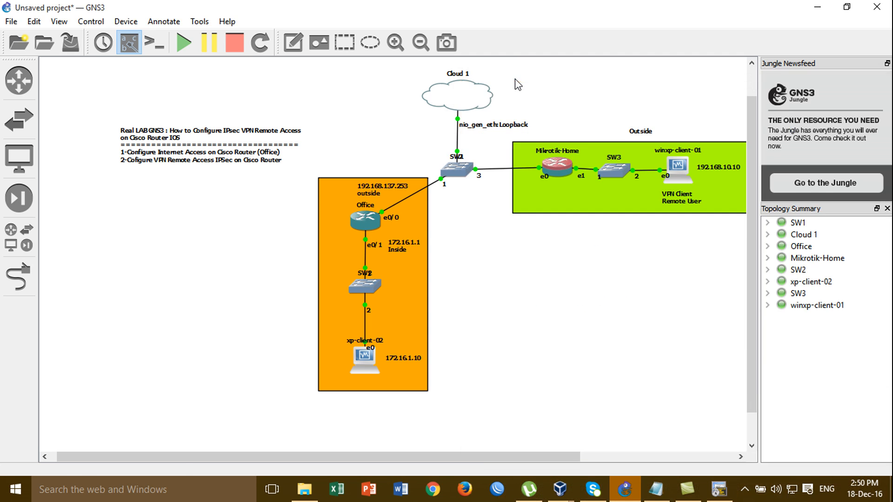
right_click(480, 99)
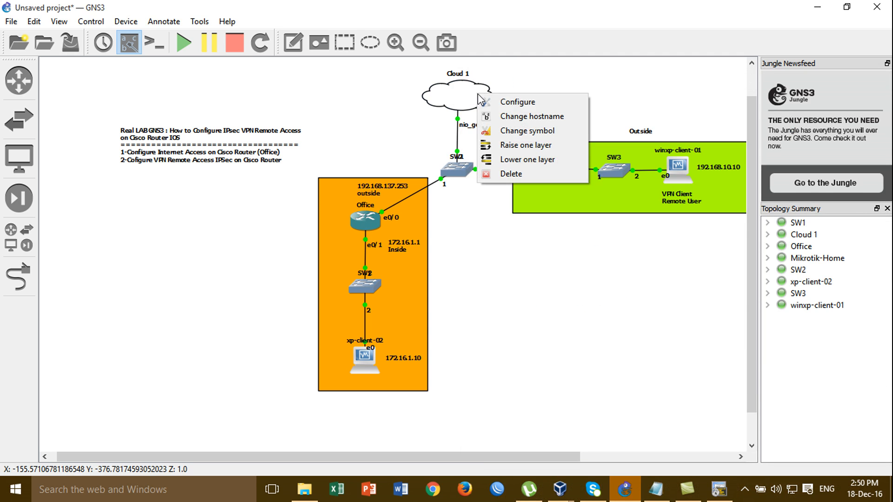
left_click(489, 116)
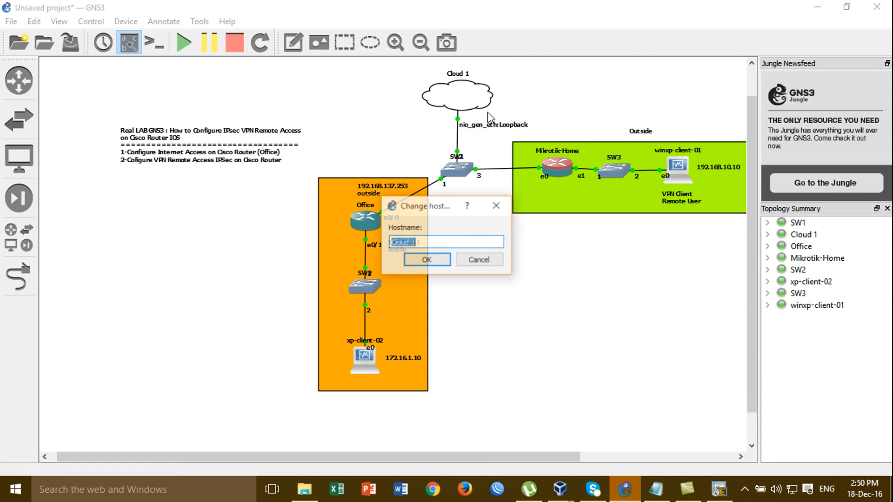
type("Intern")
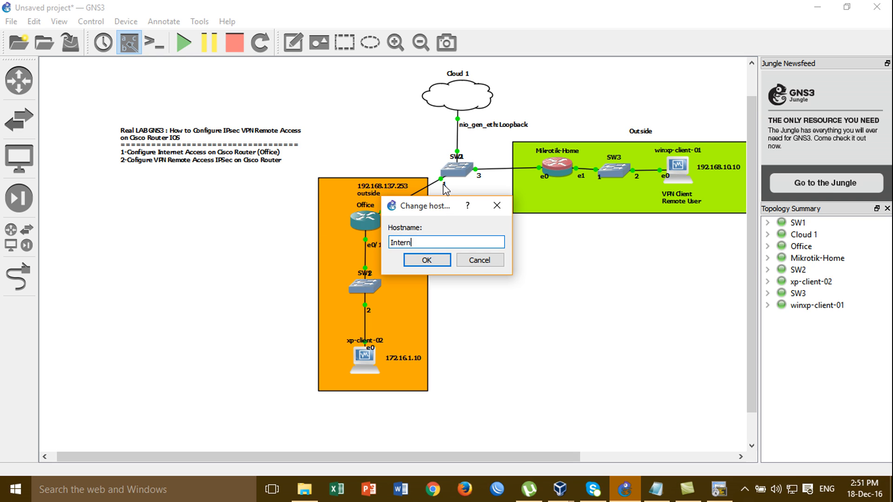
type("et")
left_click(427, 260)
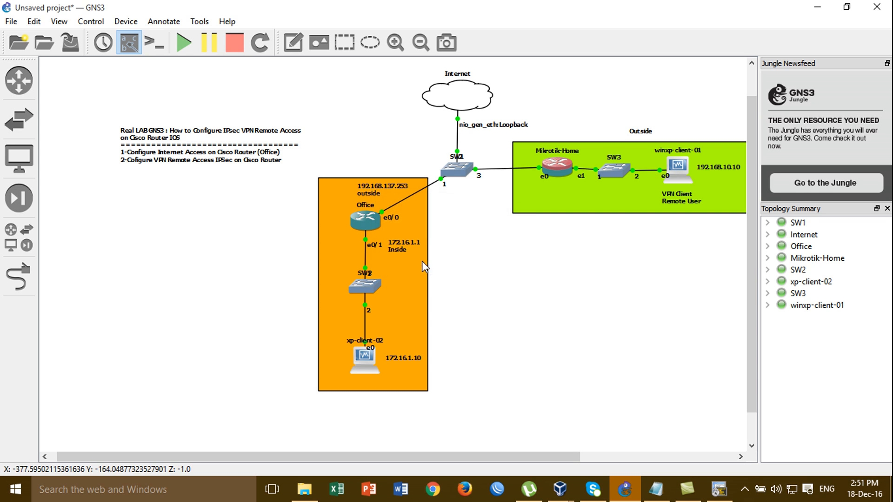
- Move the nio_gen_eth: Loopback link label up beside the Internet cloud
right_click(494, 125)
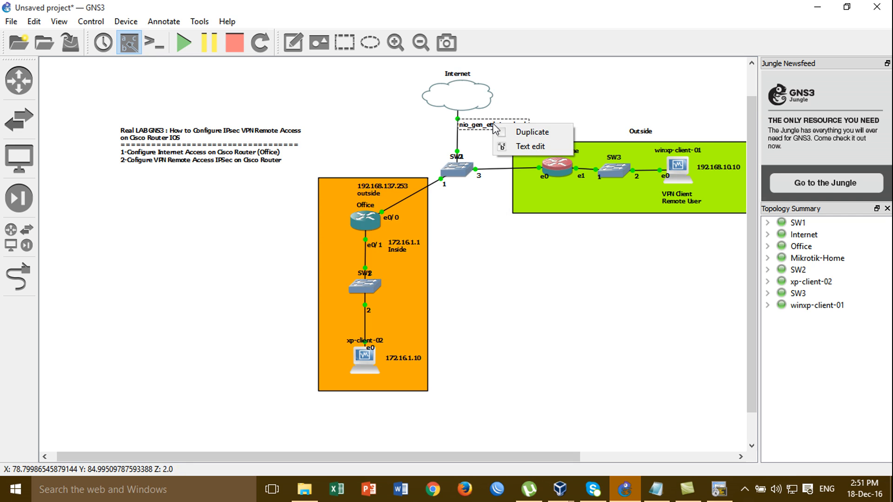
left_click(488, 129)
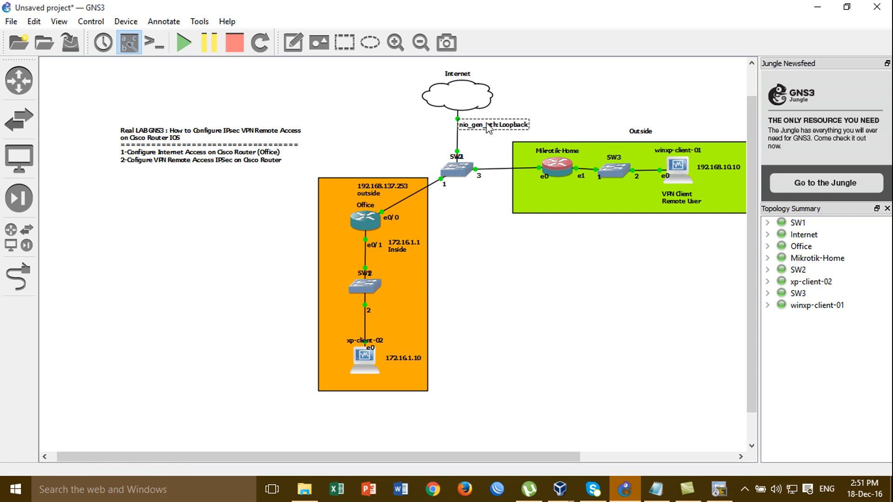
left_click_drag(489, 127, 528, 98)
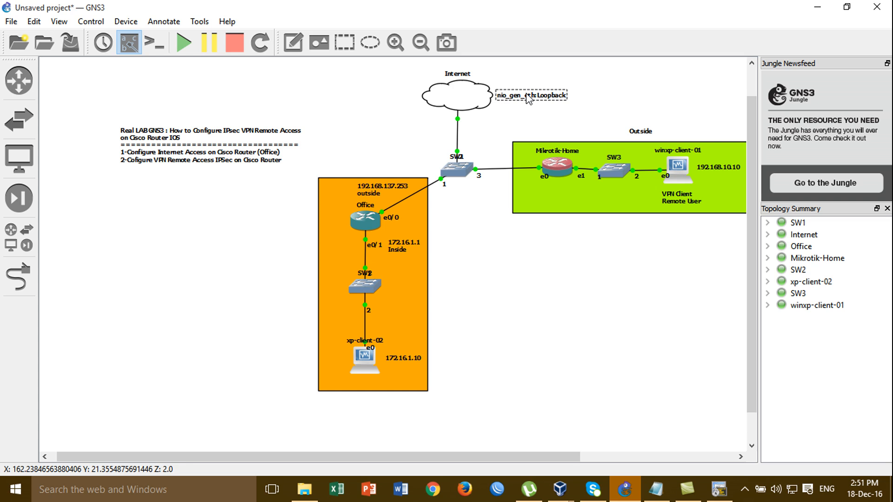
- Assign 192.168.137.253 255.255.255.0 to interface e0/0 after checking the outside address on the topology
left_click(717, 488)
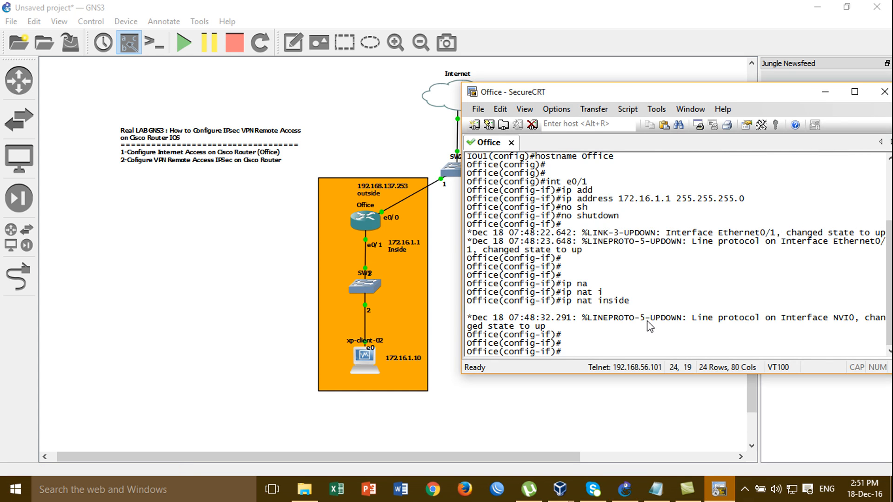
key("Return")
key("Return")
key("Return")
key("Return")
key("Return")
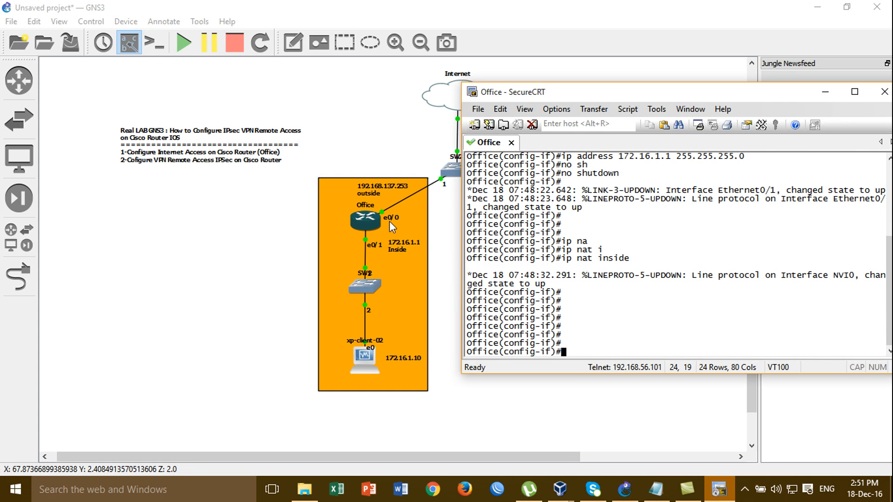
type("int ")
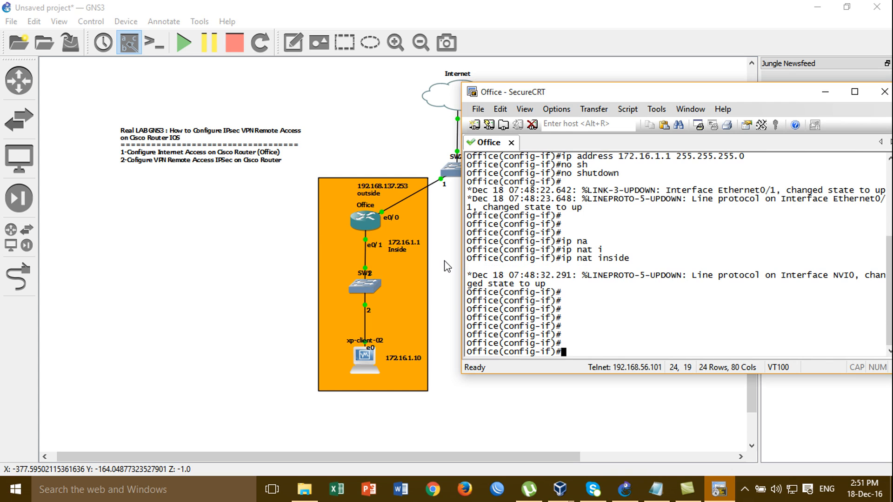
type("e0/0")
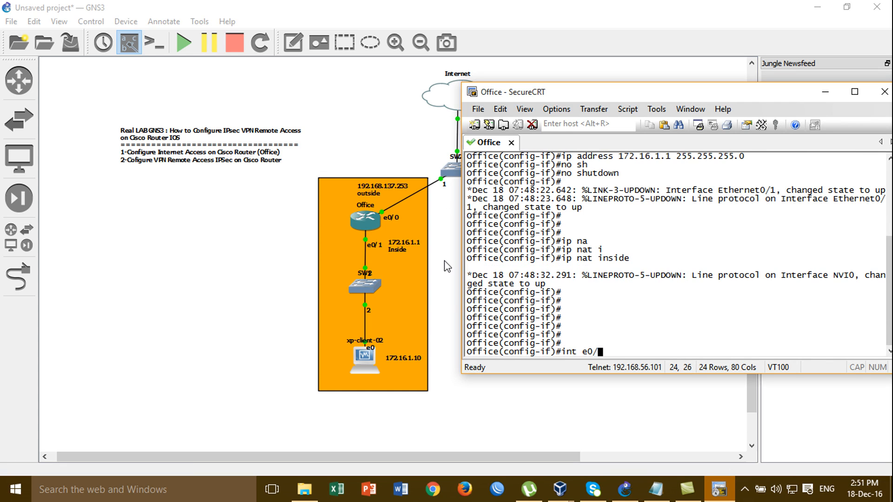
key("Return")
type("ip add")
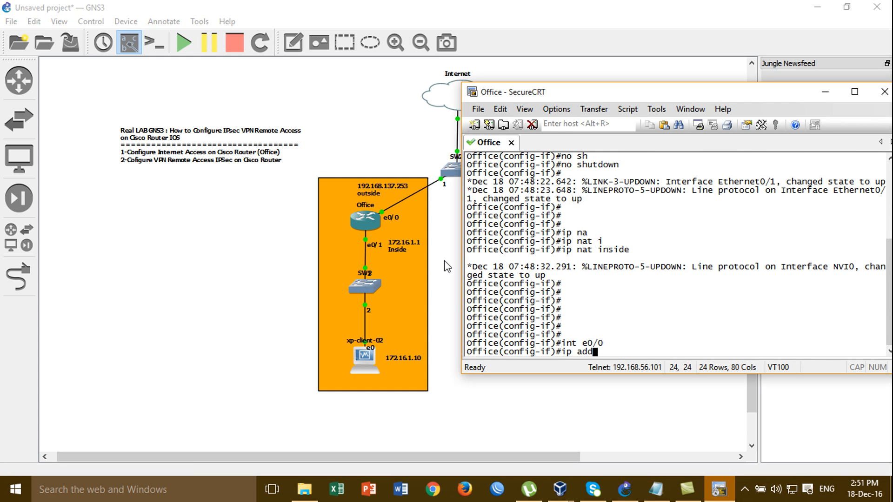
key("Tab")
type("192.168")
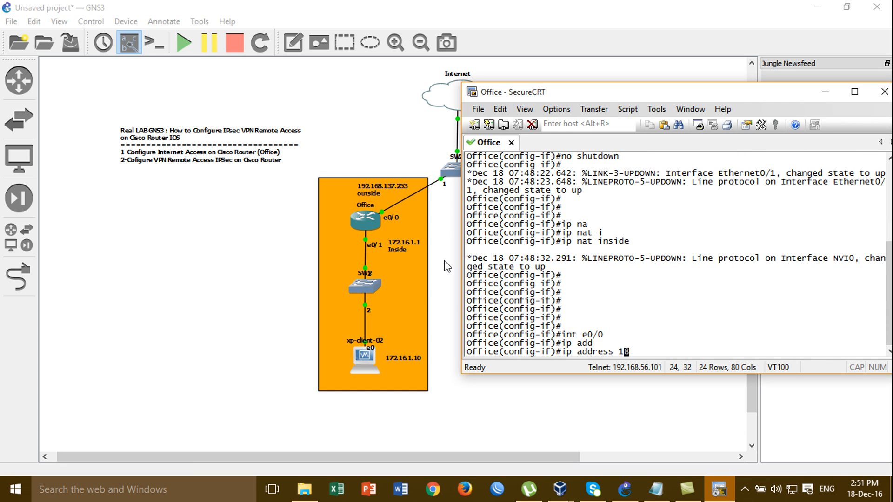
type(".1.")
key("BackSpace")
left_click(447, 266)
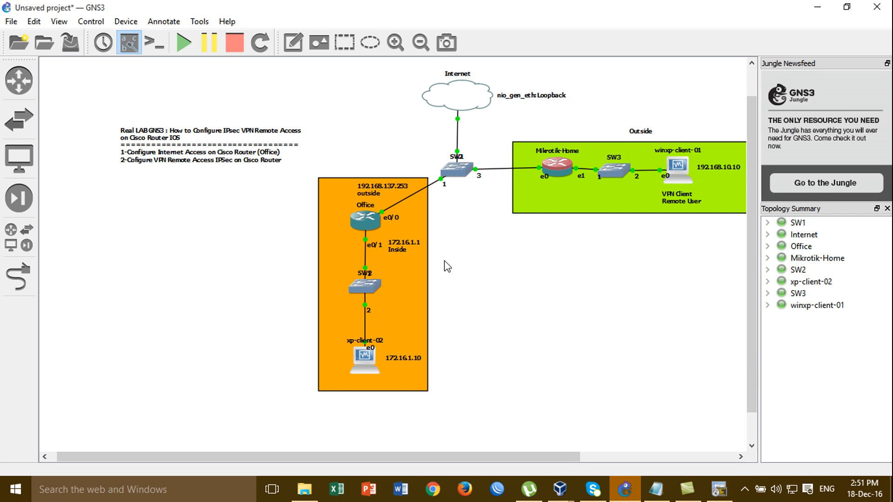
left_click(722, 496)
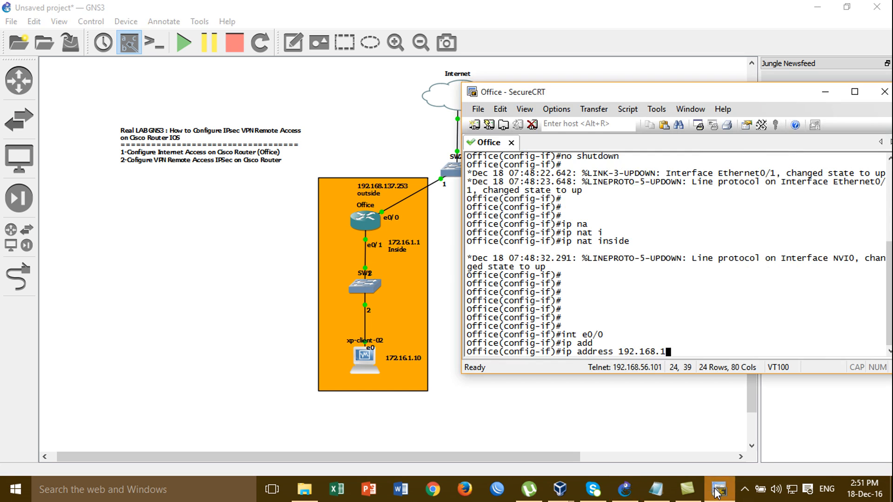
type("37.253 2")
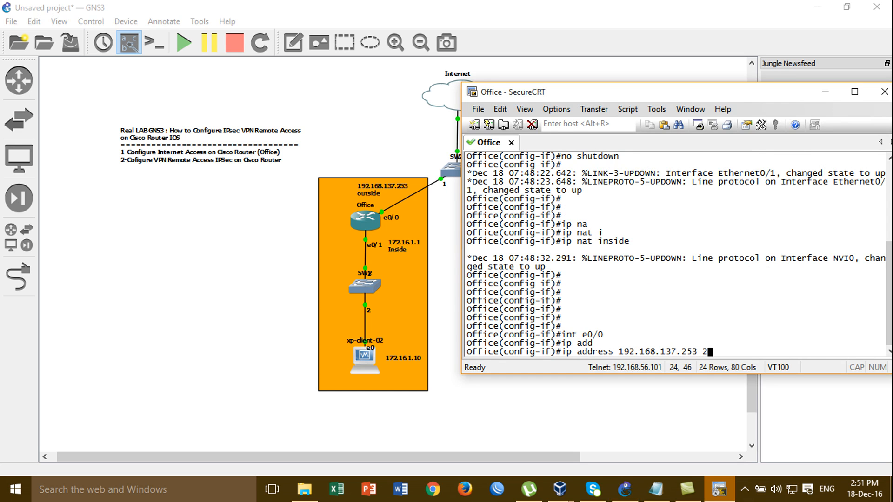
type("55.255.255.0")
key("Return")
- Bring e0/0 up, set it as ip nat outside, and exit configuration mode with end
type("no sh")
key("Tab")
key("Return")
type("ip nat o")
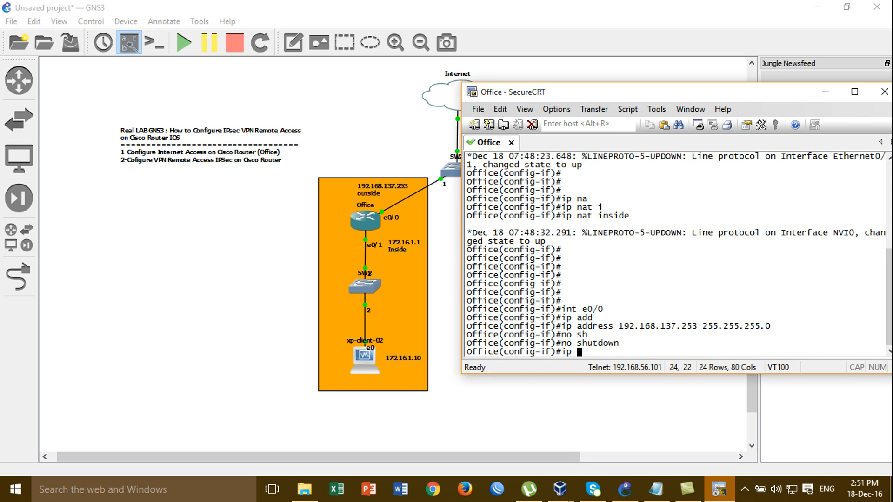
key("Tab")
type("o")
key("Tab")
key("Return")
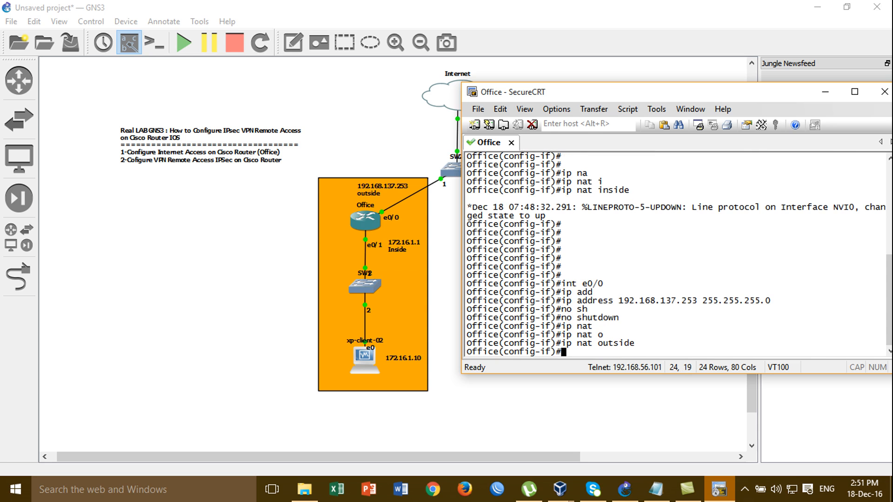
key("Return")
key("Return")
type("end")
key("Return")
key("Return")
- Display the full interface summary with show ip int brief
type("show i")
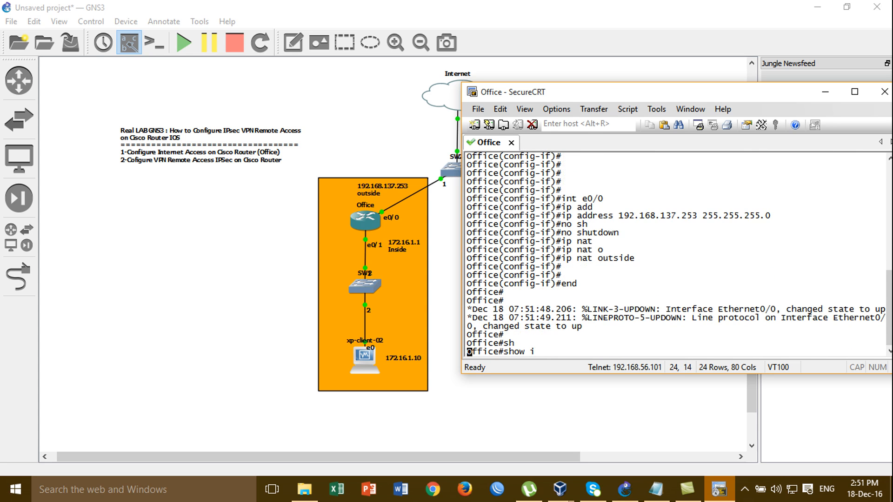
key("Tab")
type("i")
key("BackSpace")
type("ip in")
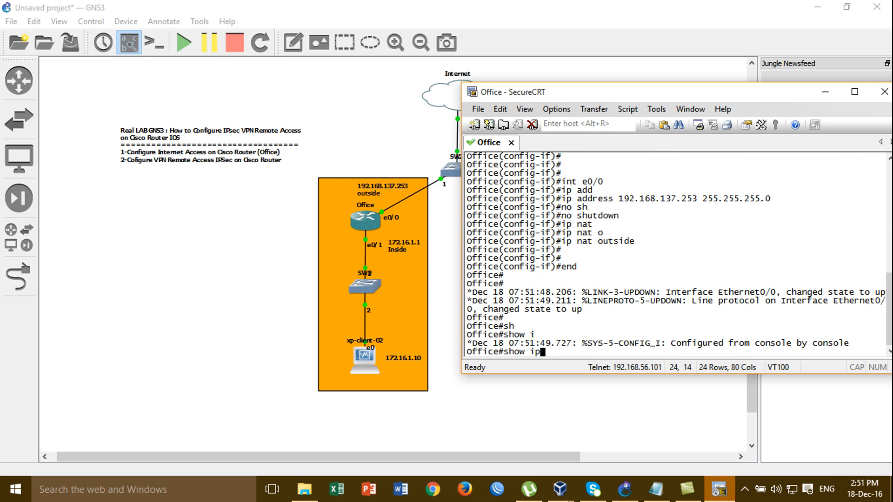
key("Tab")
key("BackSpace")
key("BackSpace")
key("BackSpace")
key("BackSpace")
key("BackSpace")
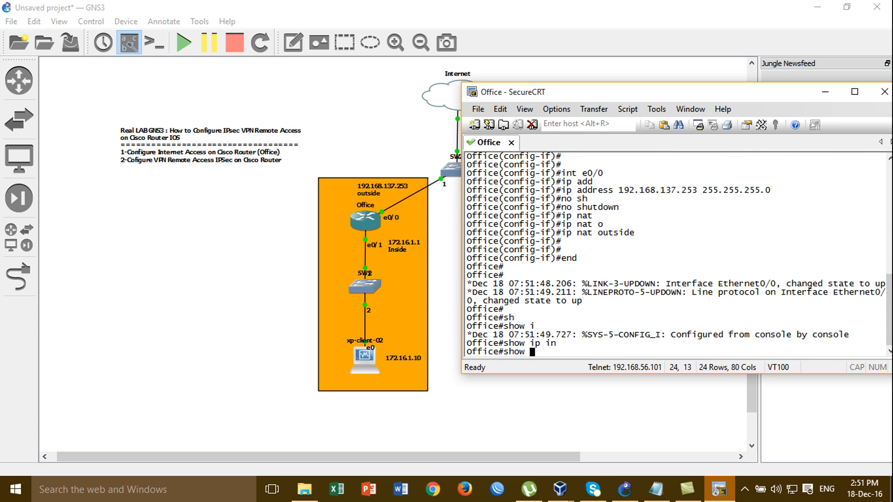
type("int ")
type("op")
key("BackSpace")
type("ip br")
key("Tab")
key("BackSpace")
key("BackSpace")
key("BackSpace")
key("BackSpace")
key("BackSpace")
key("BackSpace")
key("BackSpace")
type("p")
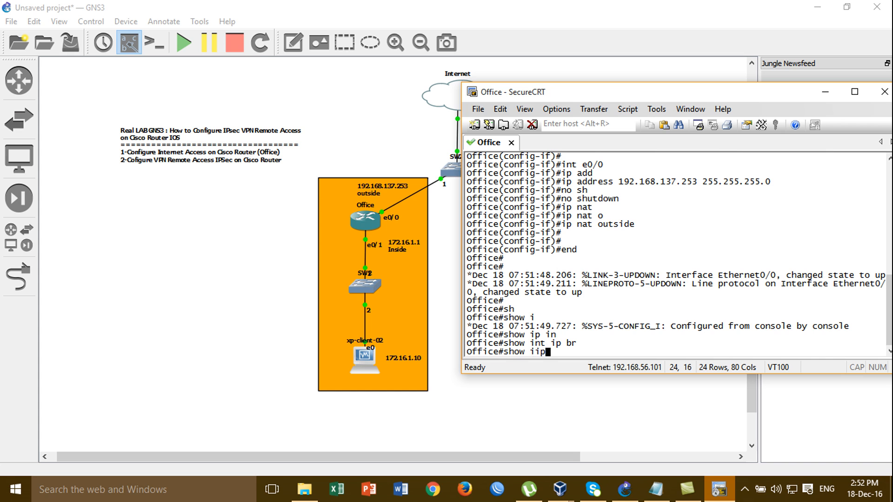
type(" int br")
key("Return")
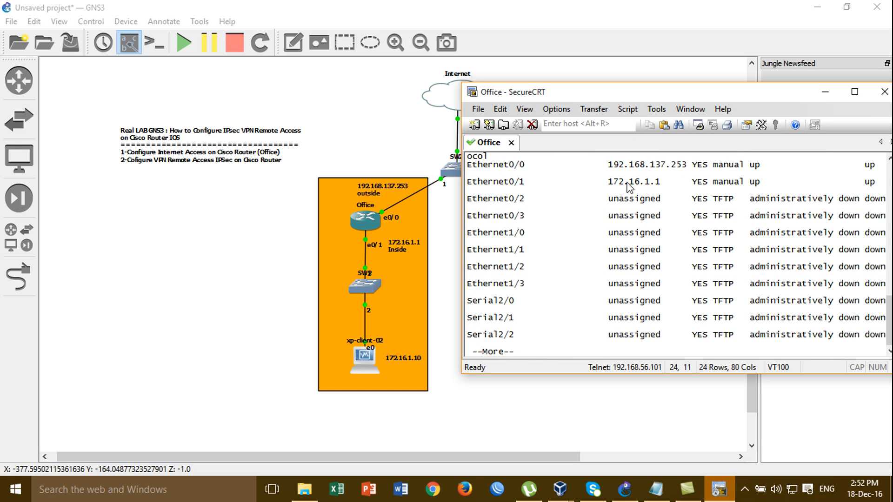
key("space")
- Ping the inside client 172.16.1.10 twice, then ping the gateway 192.168.137.1
type("sh")
key("Tab")
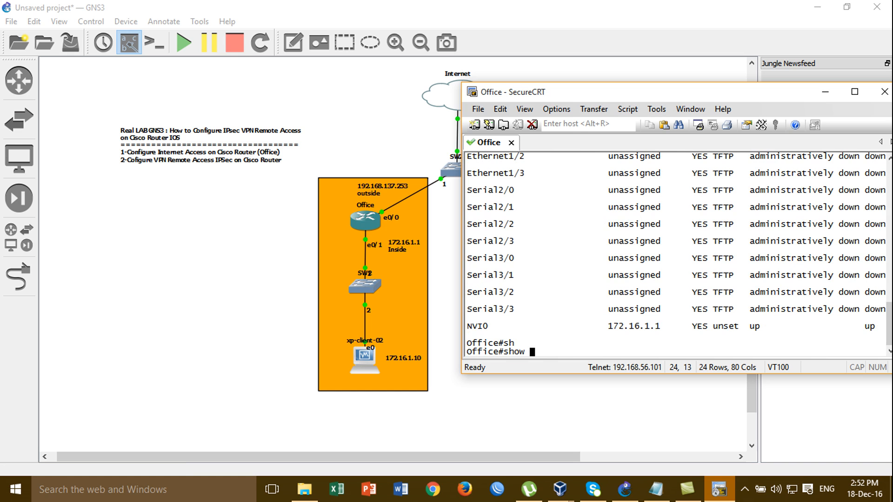
type("sw")
key("Tab")
type("i")
key("Tab")
key("BackSpace")
key("BackSpace")
key("BackSpace")
key("BackSpace")
key("BackSpace")
key("BackSpace")
key("BackSpace")
key("BackSpace")
type("ping 172.16")
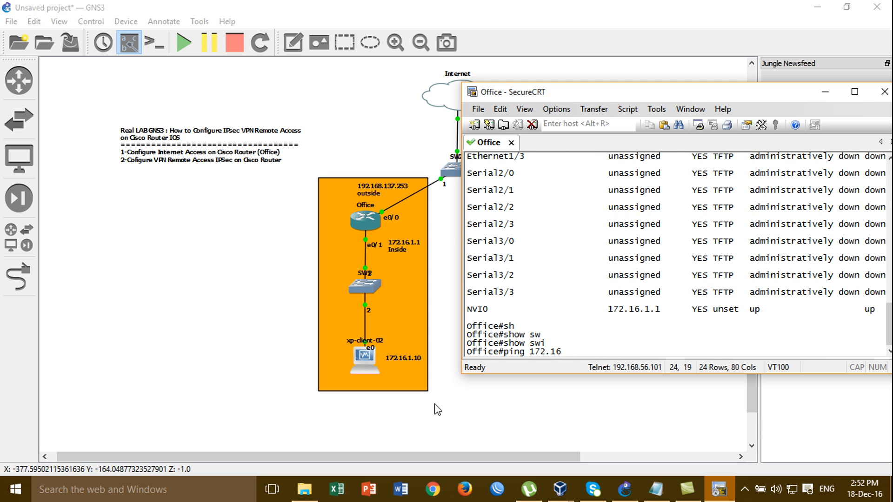
type(".1.10")
key("Return")
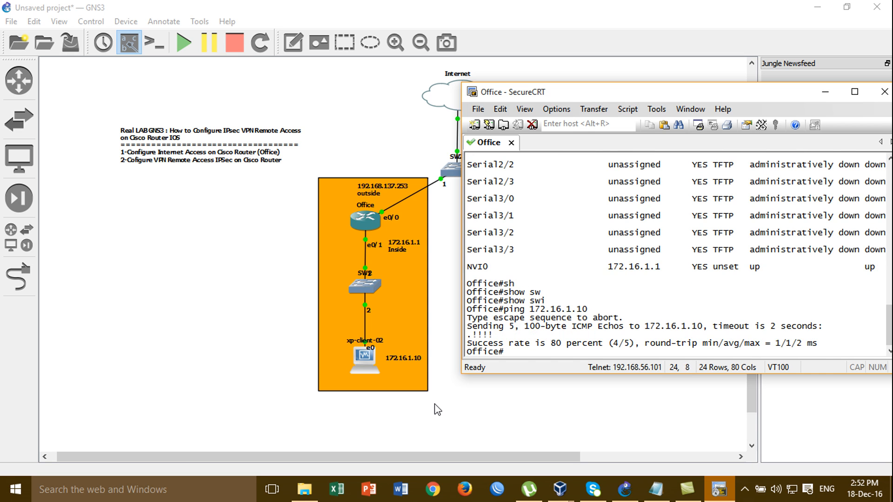
key("Up")
key("Return")
key("Return")
key("Return")
key("Return")
type("ping 192.168.137.1")
key("Return")
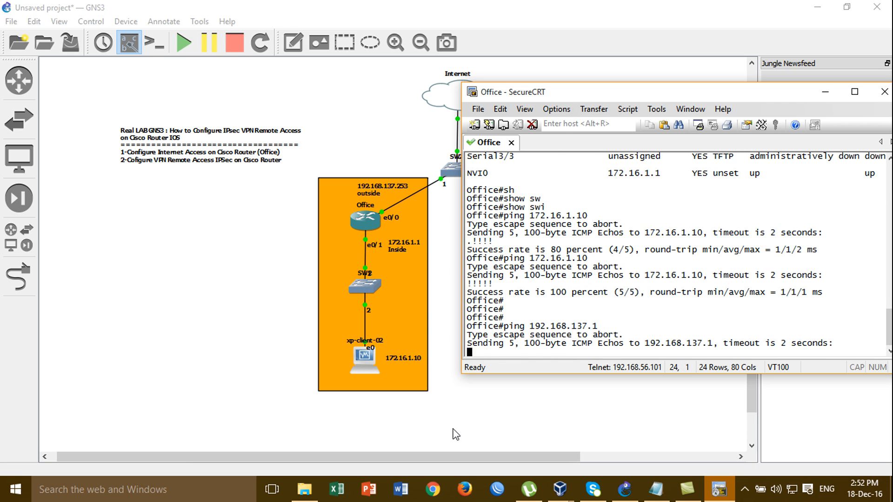
- Add a note reading 'Gateway ISP 192.168.137.1' inside the Internet cloud and nudge it into place
left_click(394, 148)
left_click(395, 43)
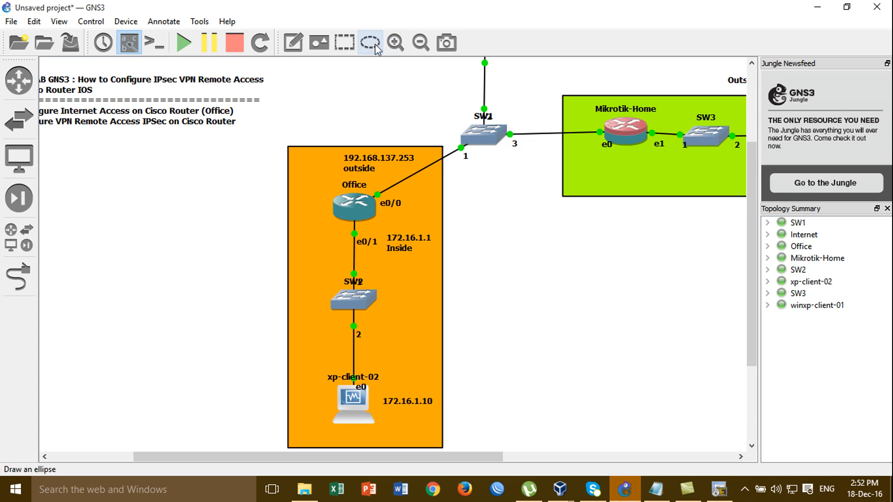
left_click(413, 43)
left_click(294, 42)
left_click(439, 97)
type("19")
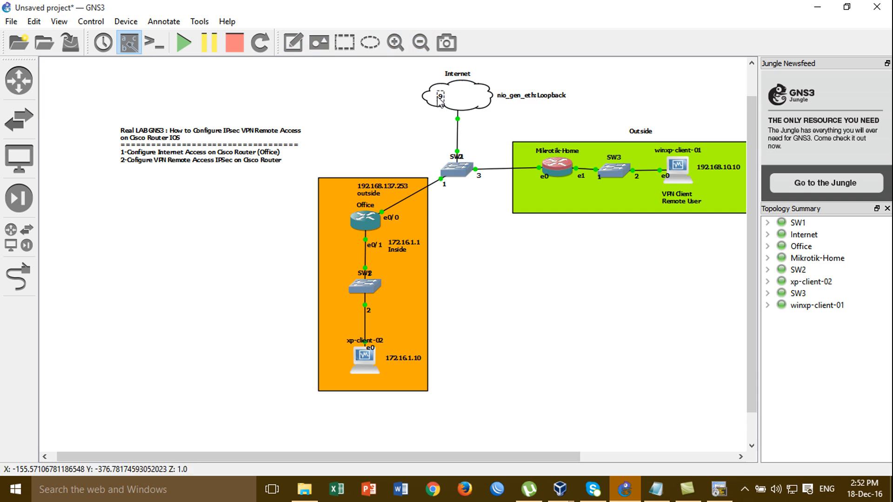
type("2.168.137.1")
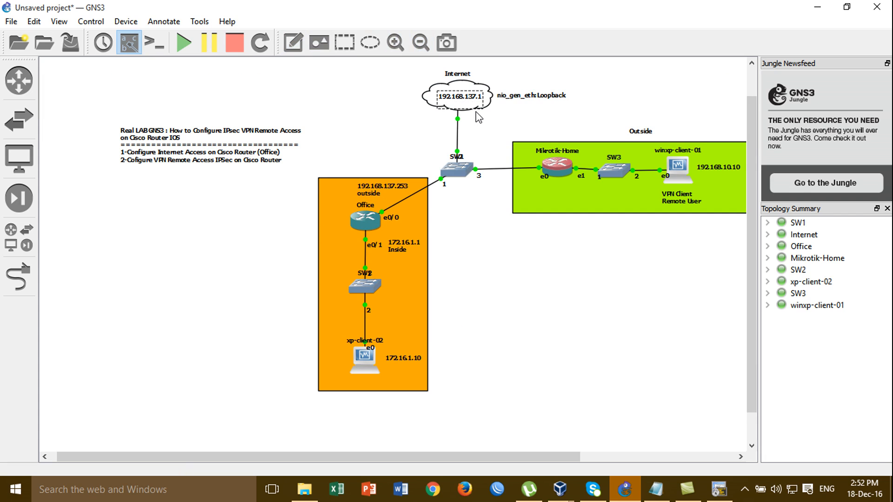
key("Return")
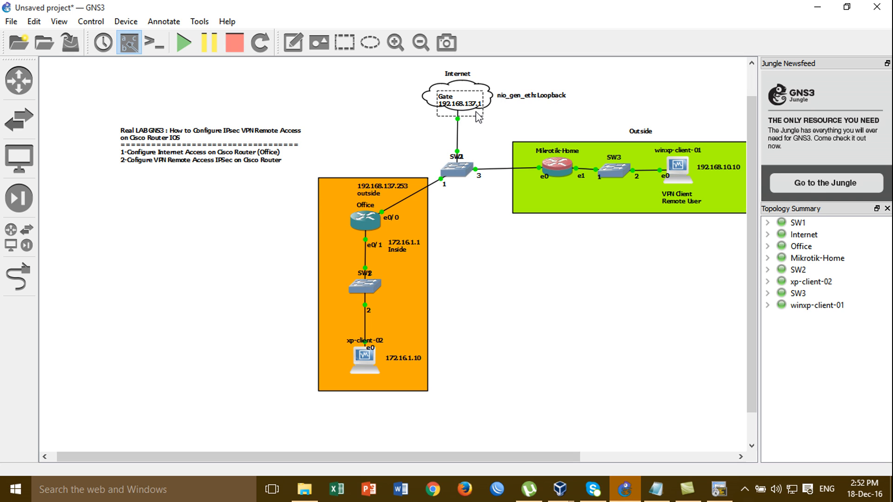
type("Gateway ISP")
left_click(618, 93)
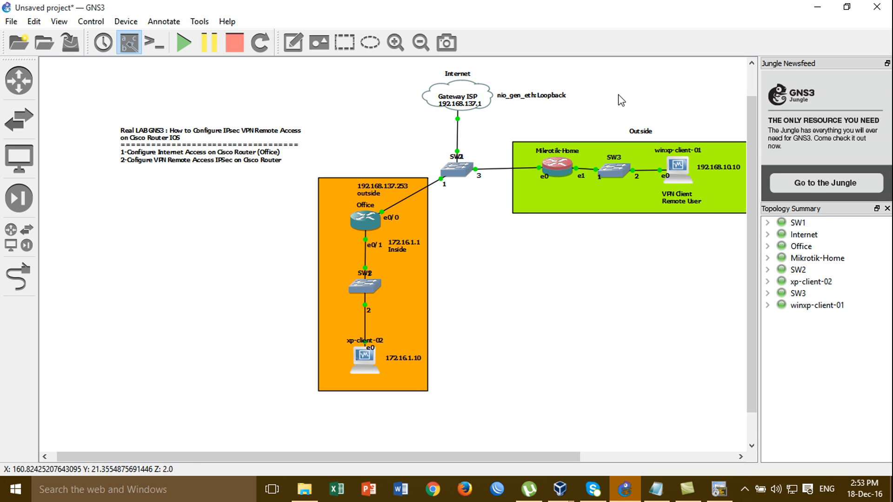
left_click_drag(470, 106, 470, 102)
left_click(613, 69)
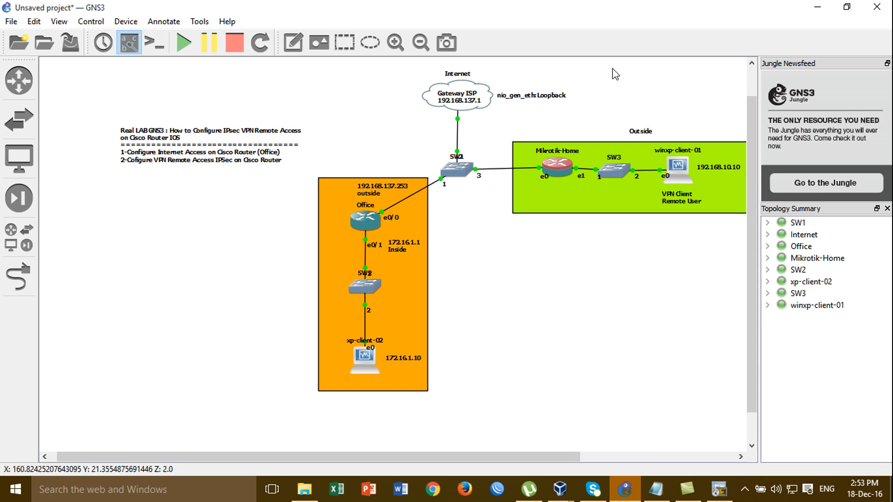
- Enter global configuration mode on the Office router console
left_click(719, 489)
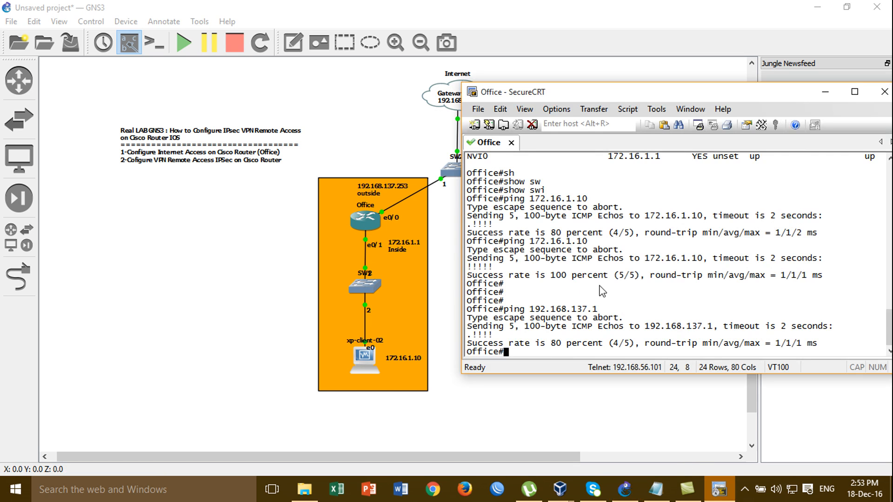
key("Return")
key("Return")
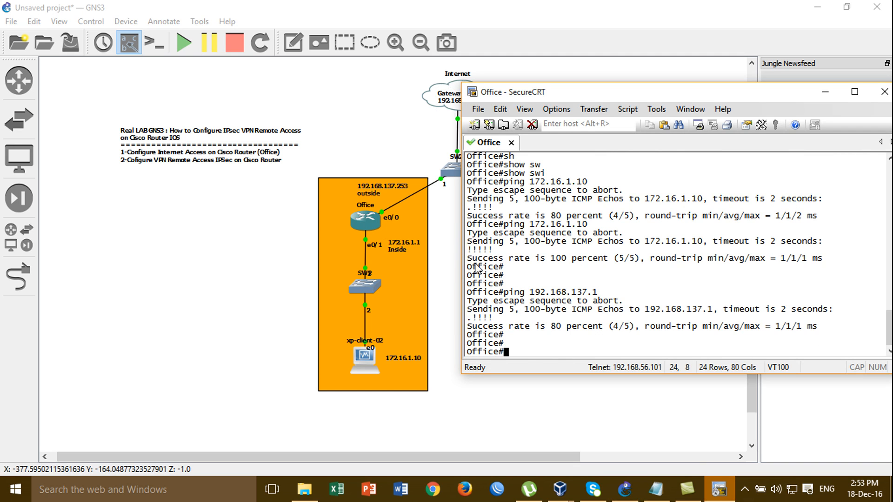
type("conf")
key("Tab")
type("t")
key("Tab")
key("Return")
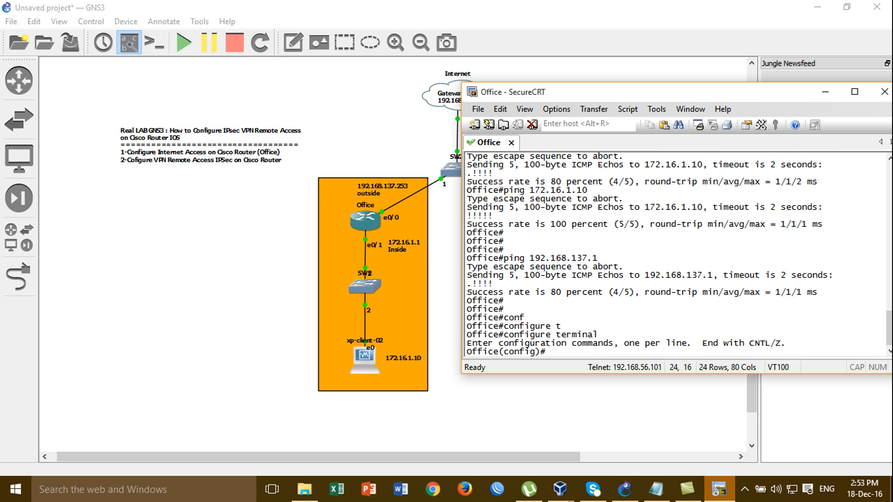
- Create extended access list NAT with a permit ip any any rule
type("ip acc")
key("Tab")
type("e")
key("Tab")
type("e")
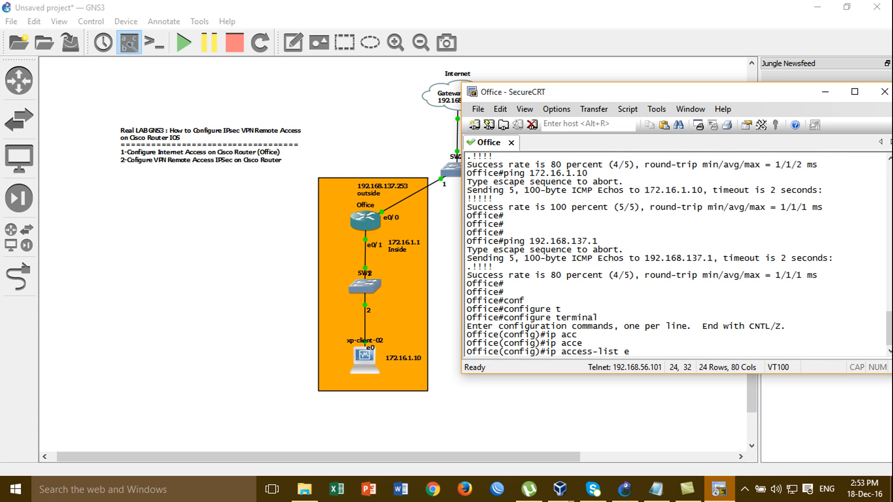
key("Tab")
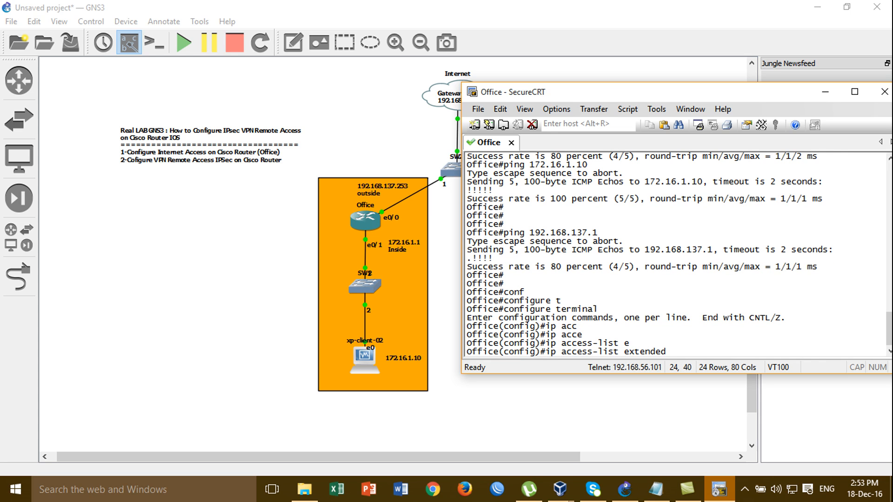
type("NAT")
key("Return")
type("per")
key("Tab")
type("ip a")
key("Tab")
type("an")
key("Tab")
- Add permit icmp any any to the NAT list and exit the access-list configuration
key("Tab")
key("BackSpace")
key("BackSpace")
key("BackSpace")
key("BackSpace")
key("BackSpace")
key("BackSpace")
key("BackSpace")
type("ic")
key("Tab")
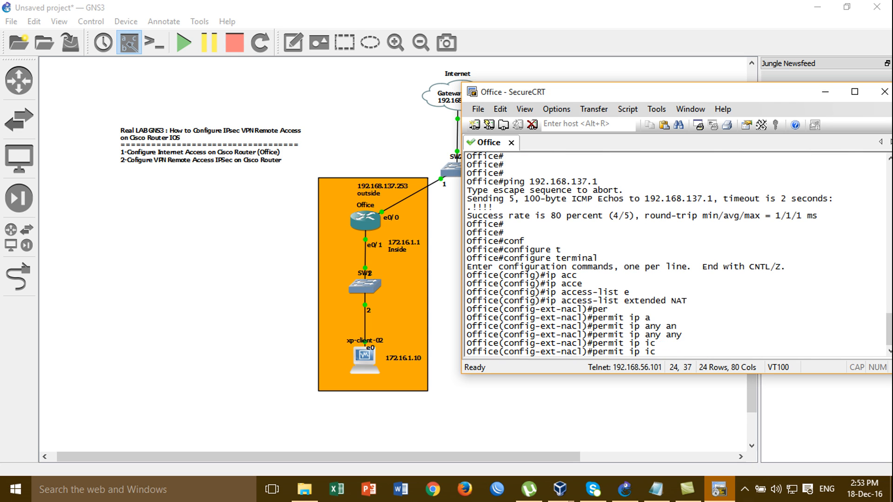
type("m")
key("Tab")
key("BackSpace")
key("BackSpace")
key("BackSpace")
key("BackSpace")
key("BackSpace")
key("BackSpace")
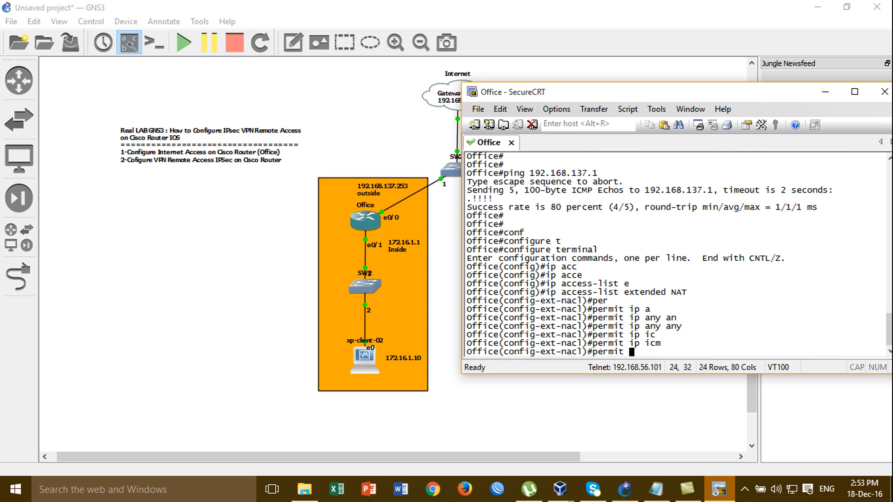
type("icmp")
key("Tab")
type("an")
key("Tab")
type("an")
key("Tab")
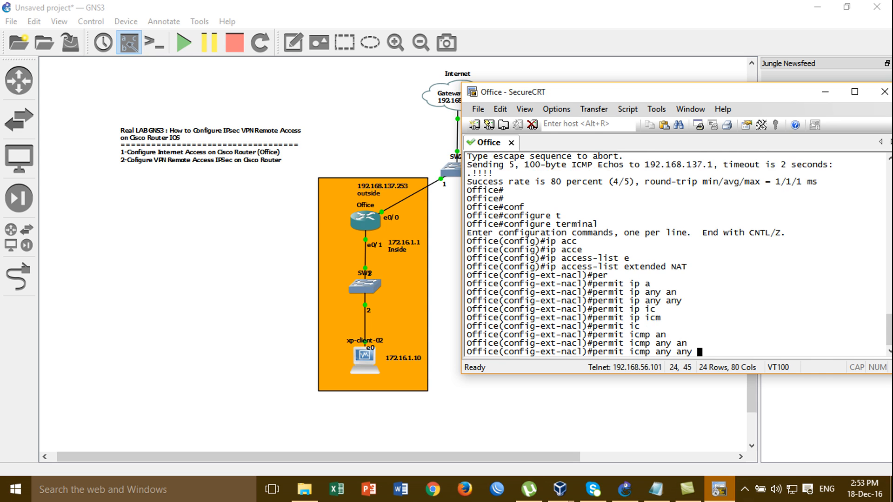
key("Return")
key("Return")
key("Return")
key("Return")
type("exit")
key("Return")
key("Return")
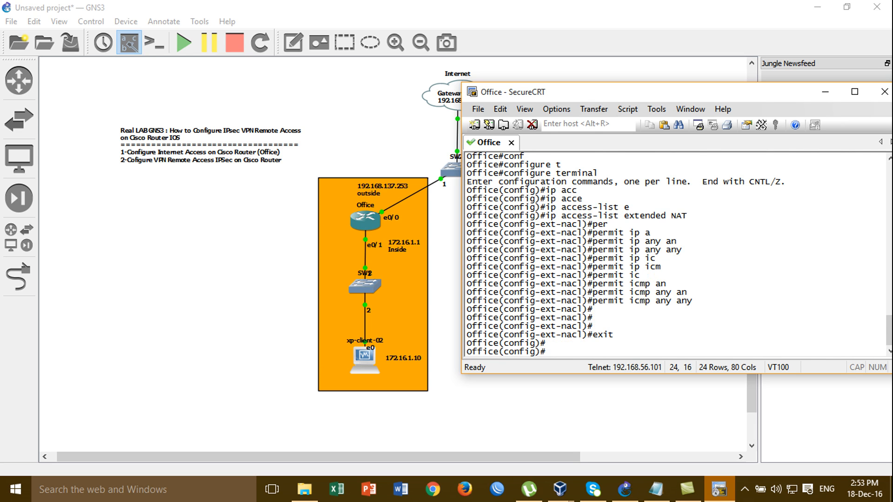
type("ip n")
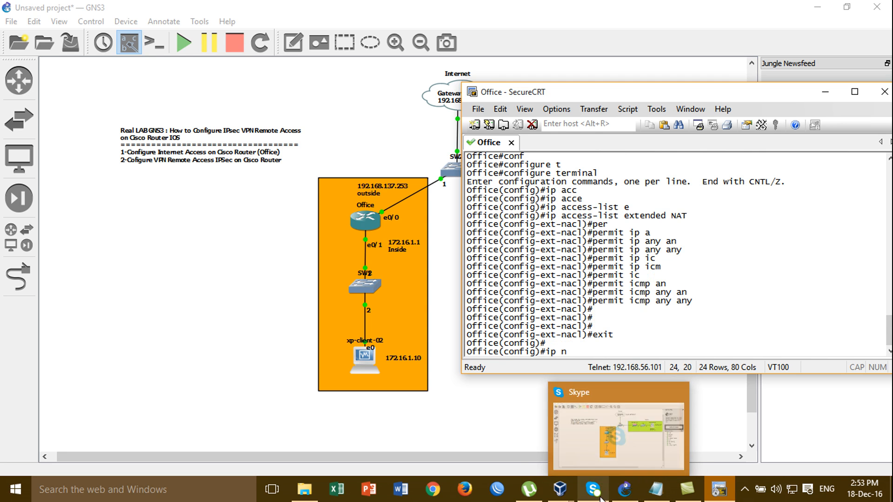
- On xp-client-02, run ping 8.8.8.8 -t from a command prompt, getting Destination host unreachable
mouse_move(567, 495)
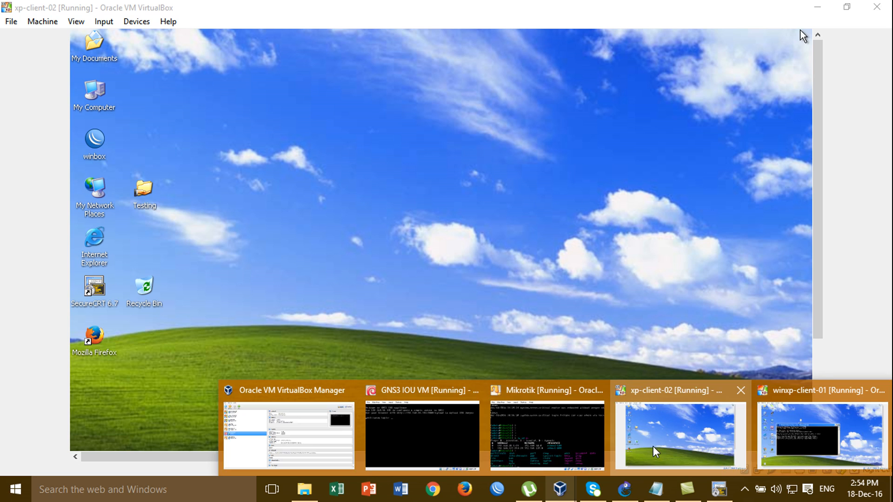
left_click(652, 446)
key("super+r")
type("cmd")
key("Return")
key("Return")
key("Return")
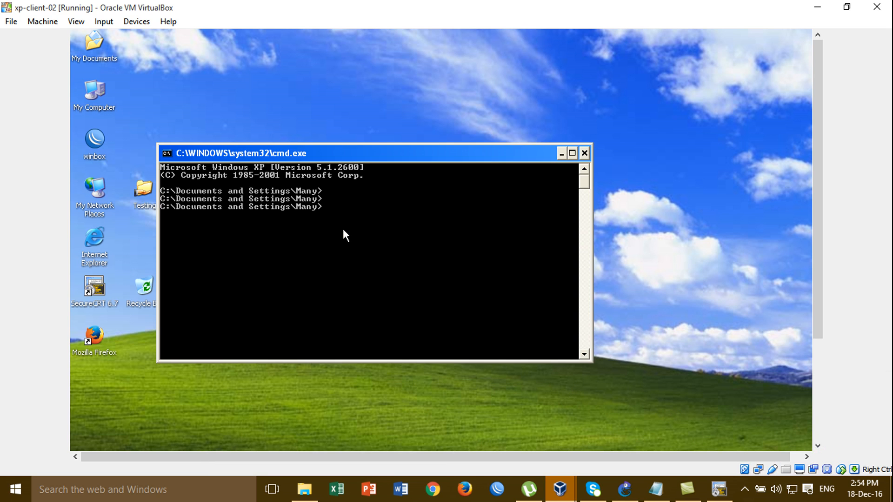
type("ping 8.8.8.8 -t")
key("Return")
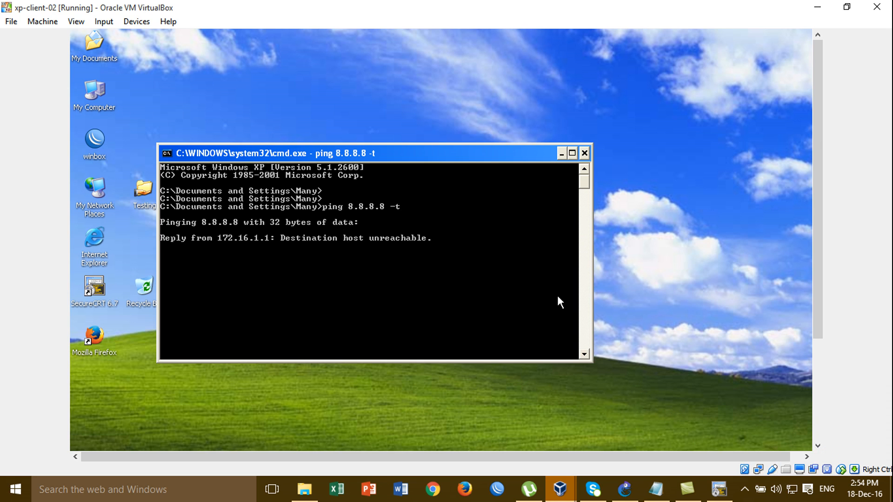
left_click(718, 490)
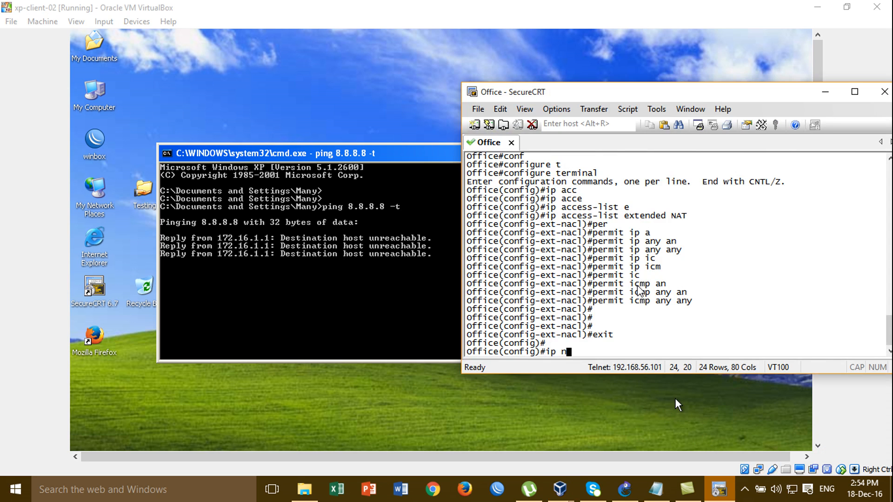
- Add a default route 0.0.0.0 0.0.0.0 via 192.168.137.1 on the Office router
key("BackSpace")
key("BackSpace")
key("BackSpace")
key("BackSpace")
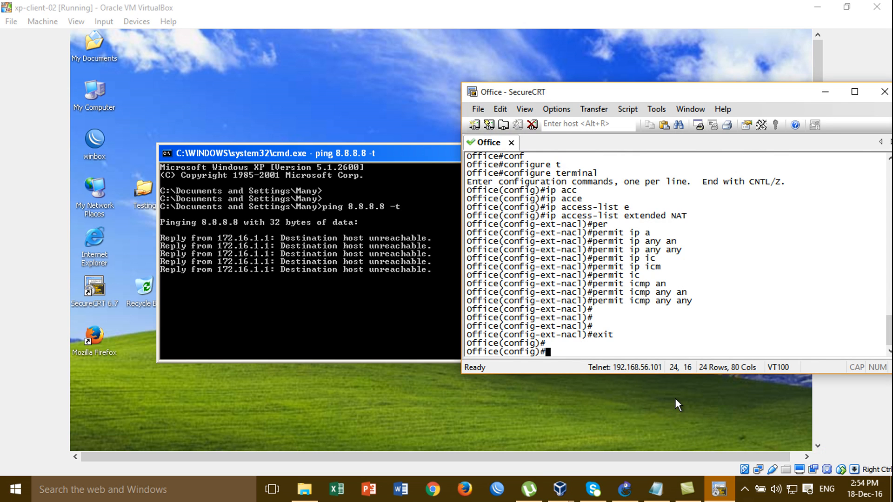
type("ip")
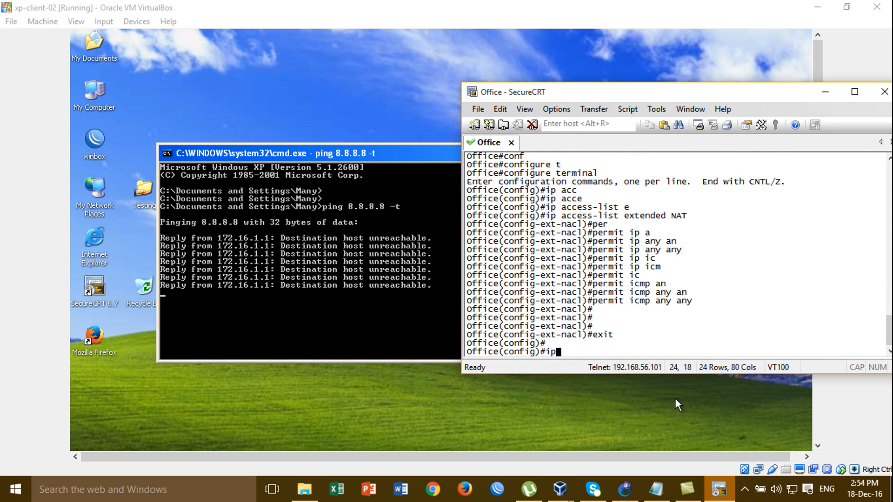
type(" toute")
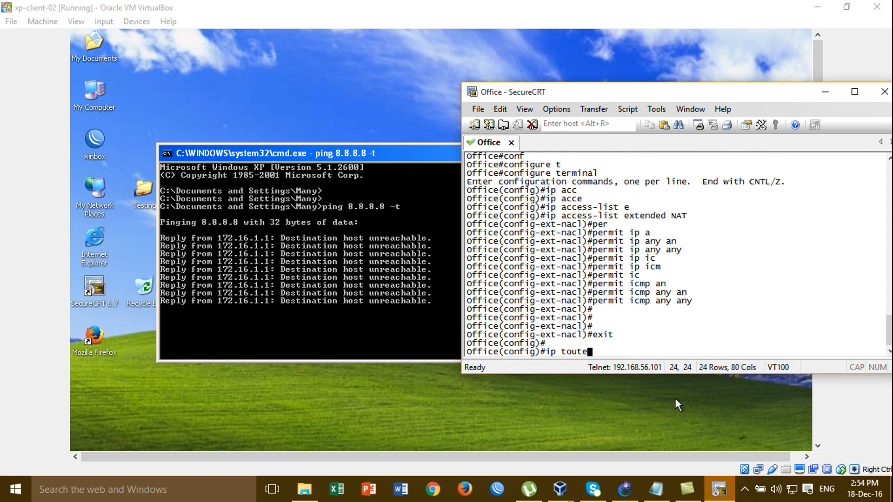
key("BackSpace")
key("BackSpace")
key("BackSpace")
key("BackSpace")
key("BackSpace")
type("route")
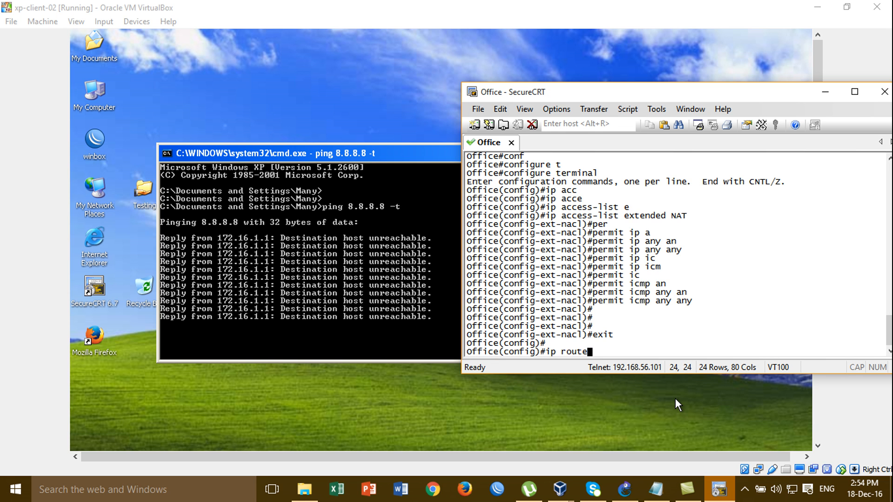
type(" 0.0.0.0 ")
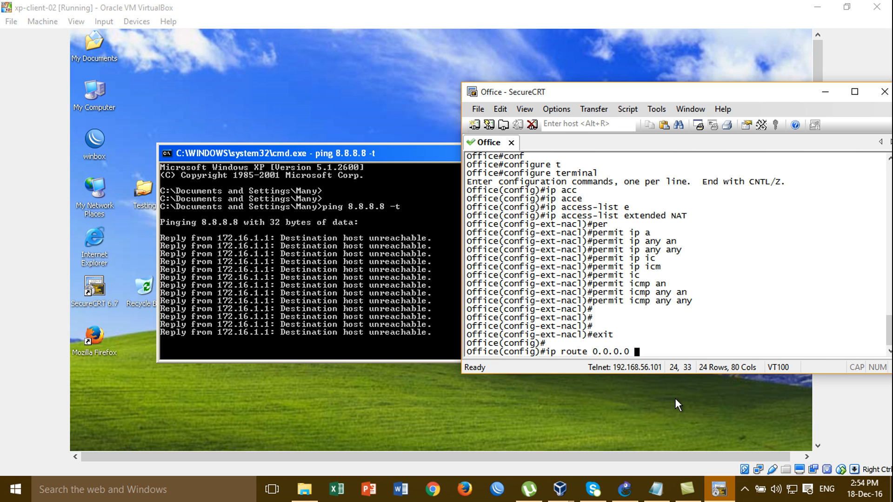
type("0.0.0.0 19")
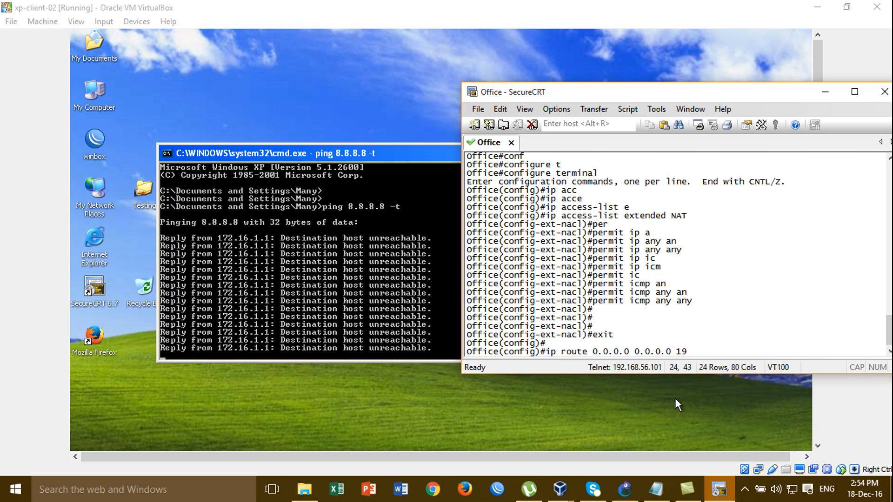
type("2.168.1")
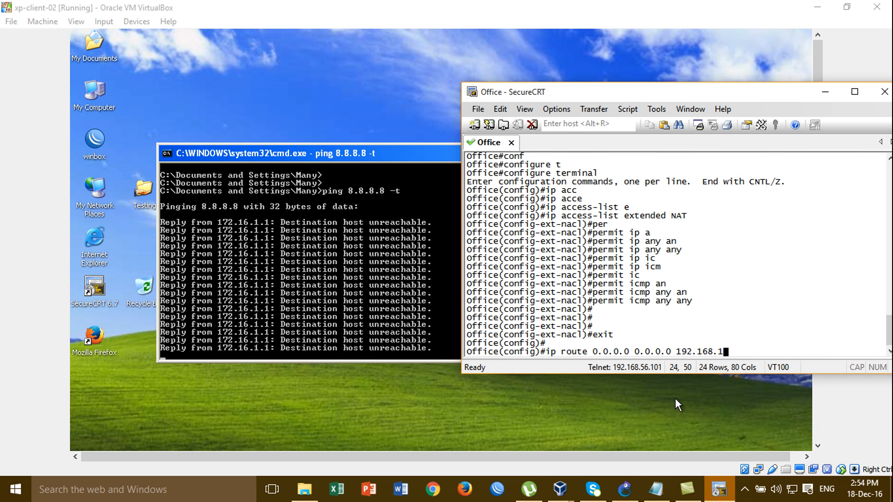
type("37.1")
key("Return")
- Configure ip nat inside source list NAT interface e0/0 overload
type("ip nat in")
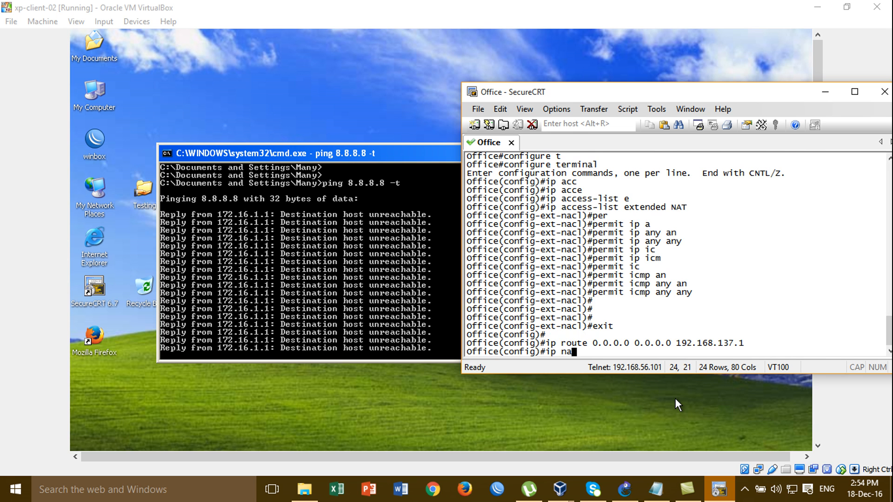
key("Tab")
type("in")
key("Tab")
type("s")
key("Tab")
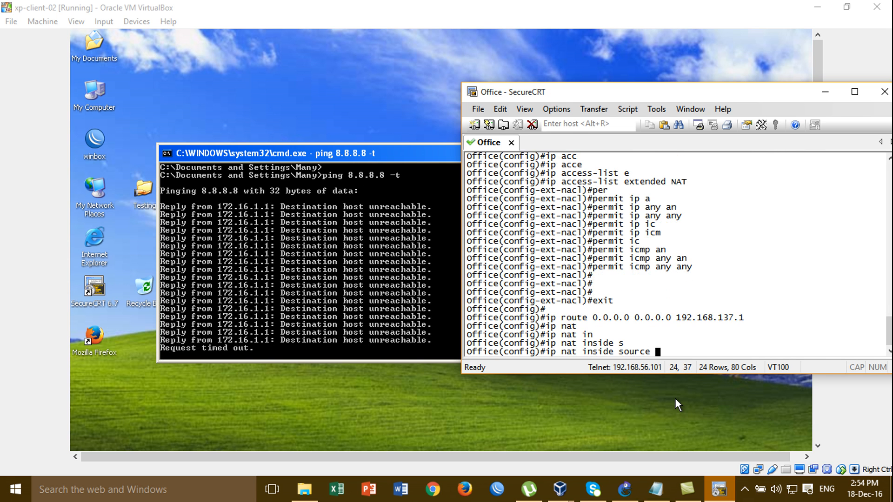
type("l")
key("Tab")
type("NAT")
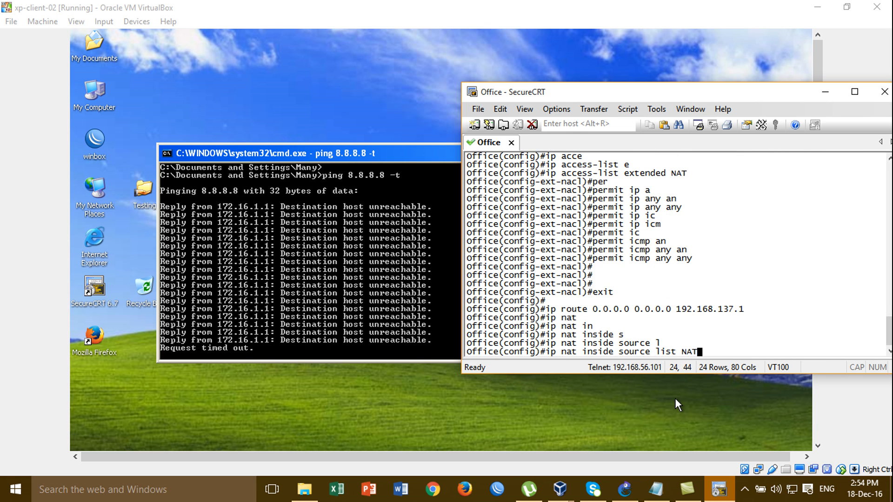
type(" on")
key("Tab")
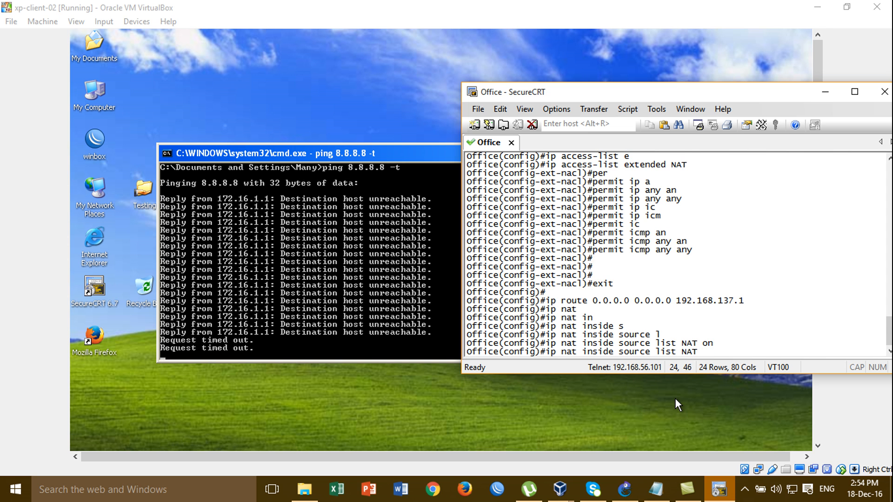
type("in")
key("Tab")
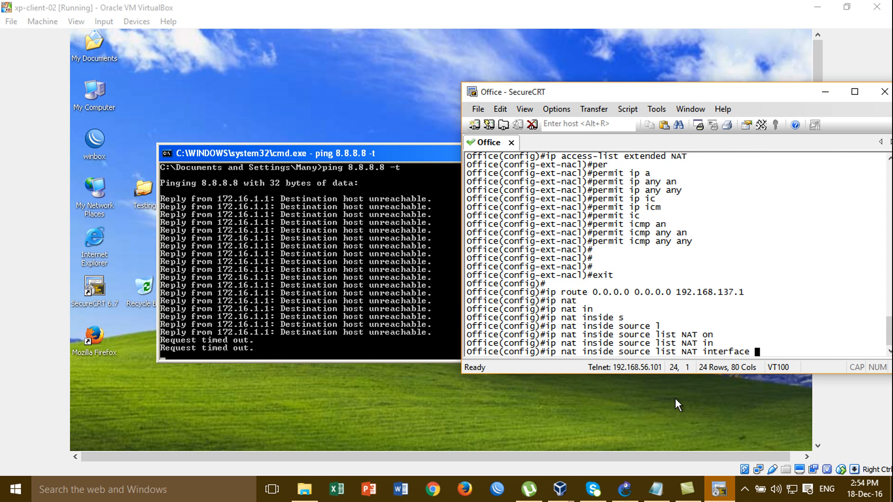
left_click(623, 493)
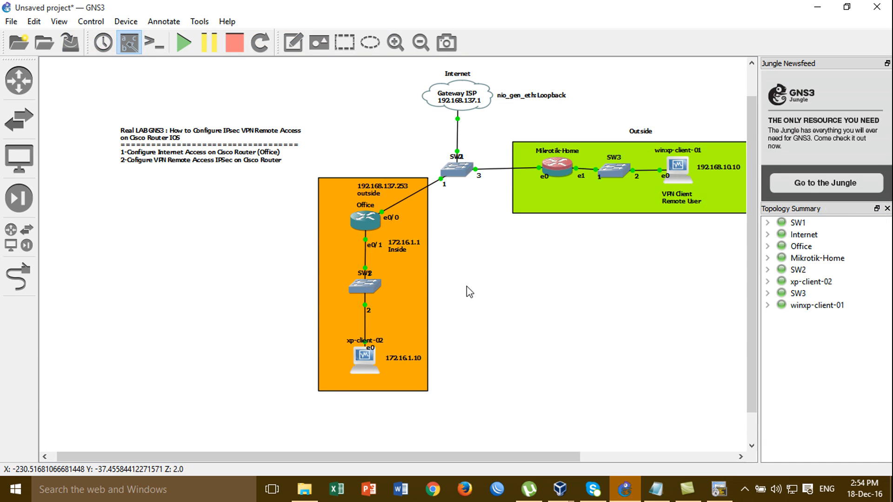
left_click(718, 489)
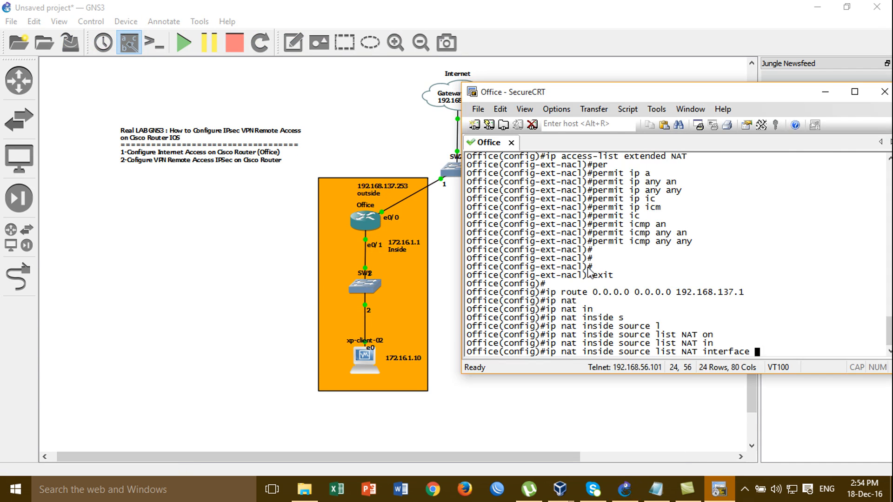
type("e0/0 o")
key("Tab")
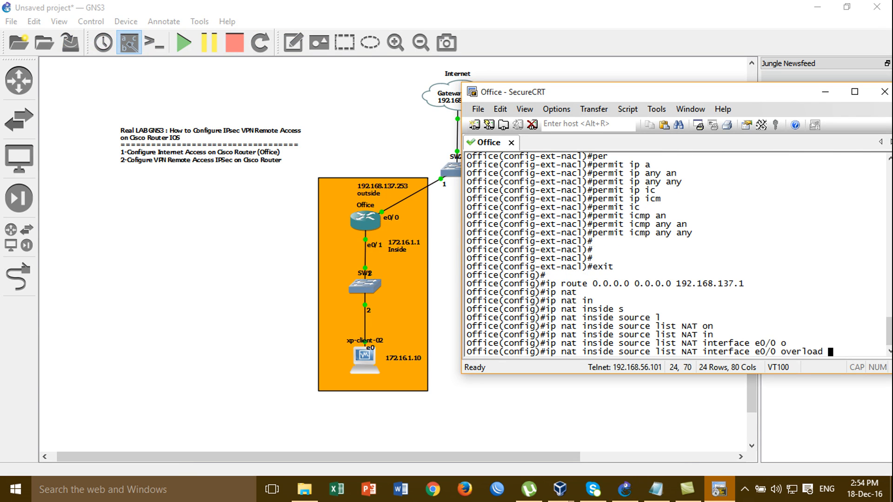
key("Return")
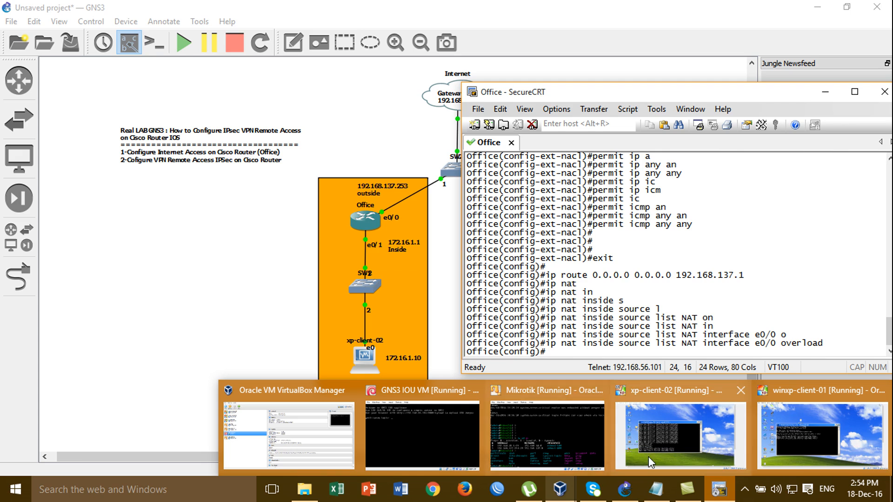
left_click(665, 447)
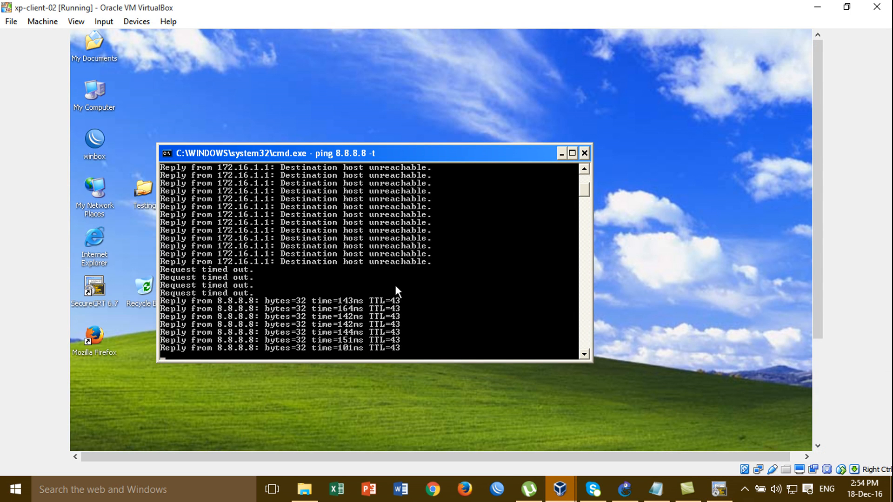
- Stop the 8.8.8.8 ping, ping google.com successfully, and close the command prompt
key("ctrl+c")
type("ping googe")
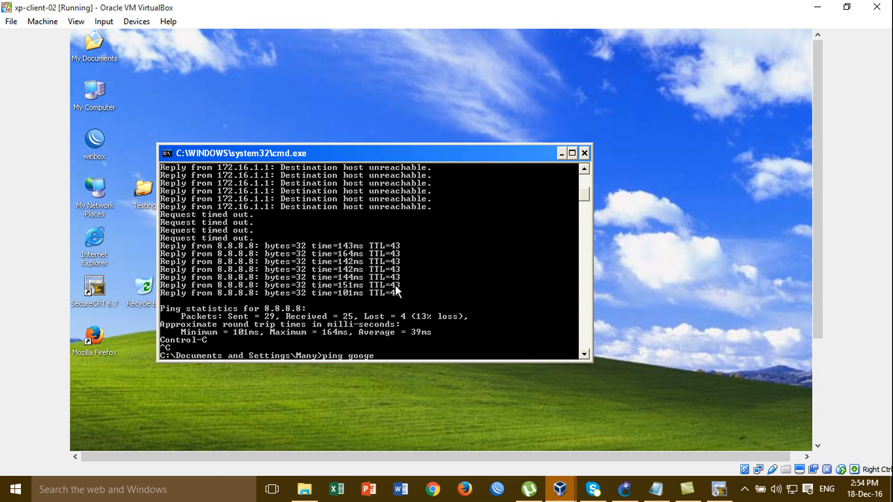
key("BackSpace")
type("le.com")
key("Return")
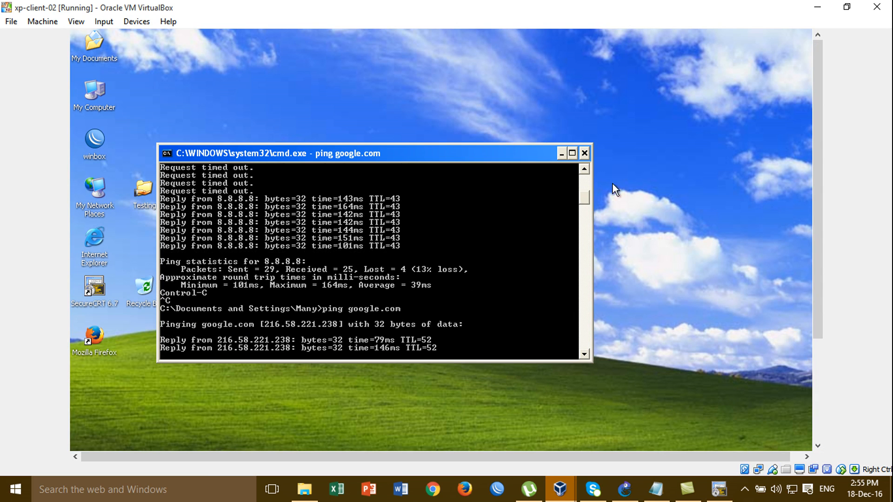
left_click(585, 153)
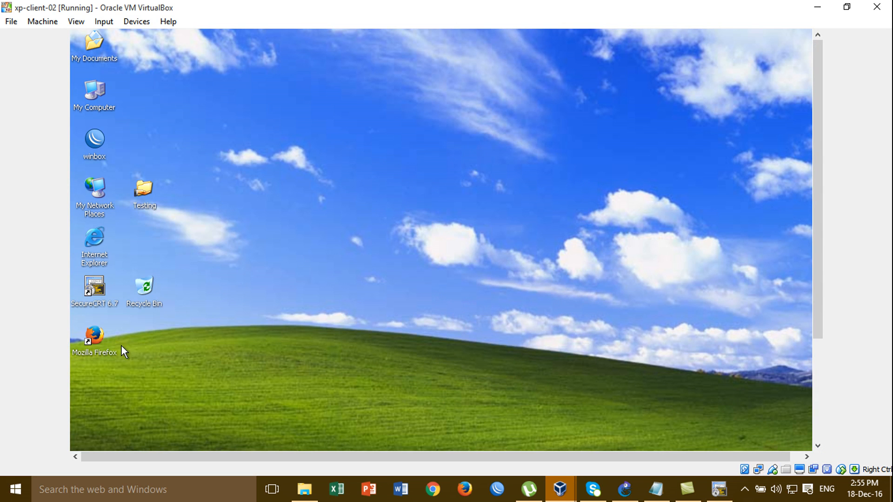
- Launch Firefox on xp-client-02, load google.com and search for cisco
double_click(93, 336)
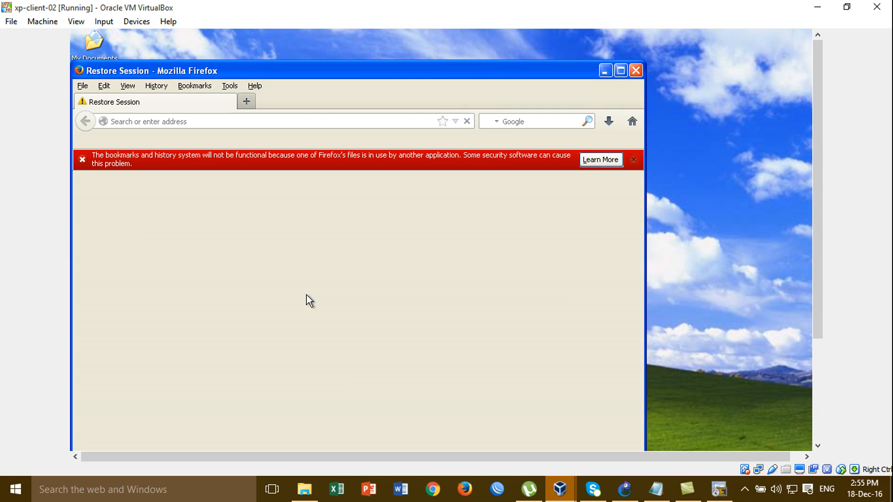
left_click(632, 161)
left_click(412, 117)
type("g")
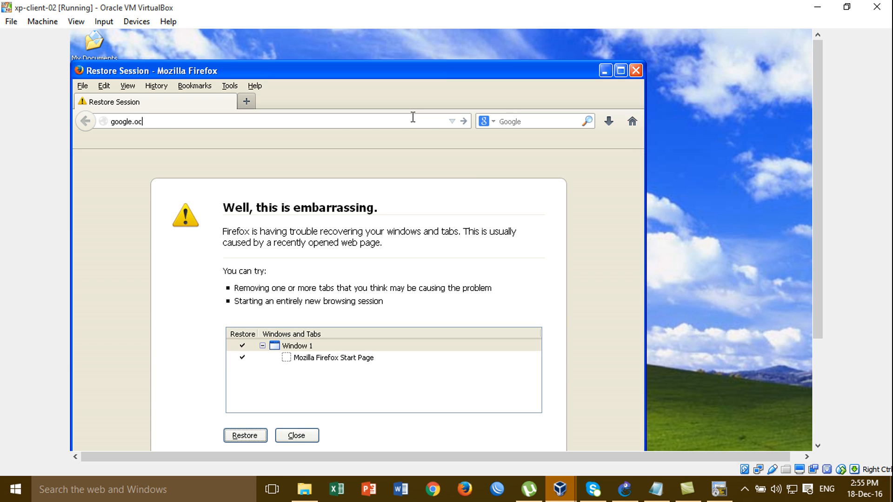
type("oogle.com")
key("Return")
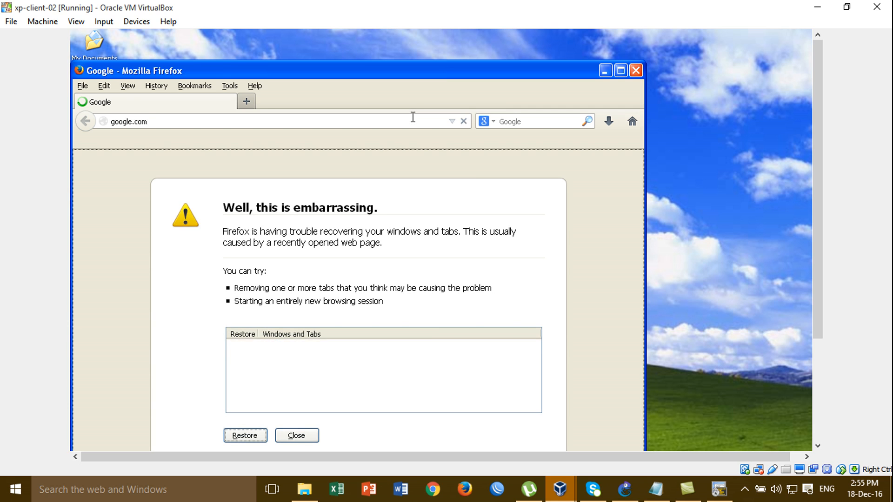
type("cisco")
key("Return")
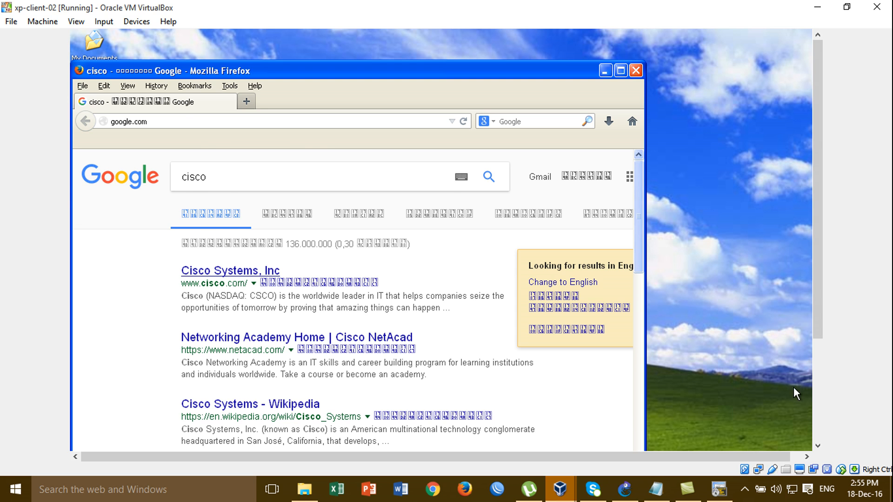
- Force-close the frozen Firefox with End Now and minimize the VirtualBox window
left_click(817, 413)
left_click(819, 81)
left_click(636, 70)
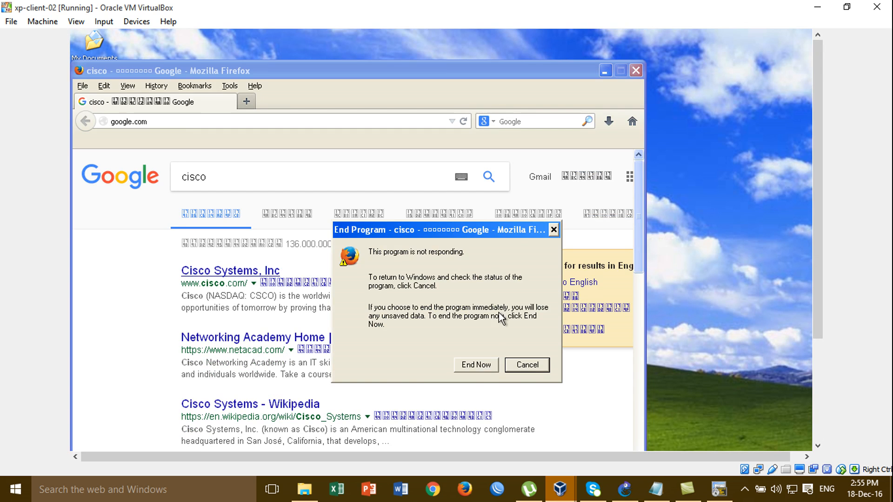
left_click(476, 365)
left_click(816, 9)
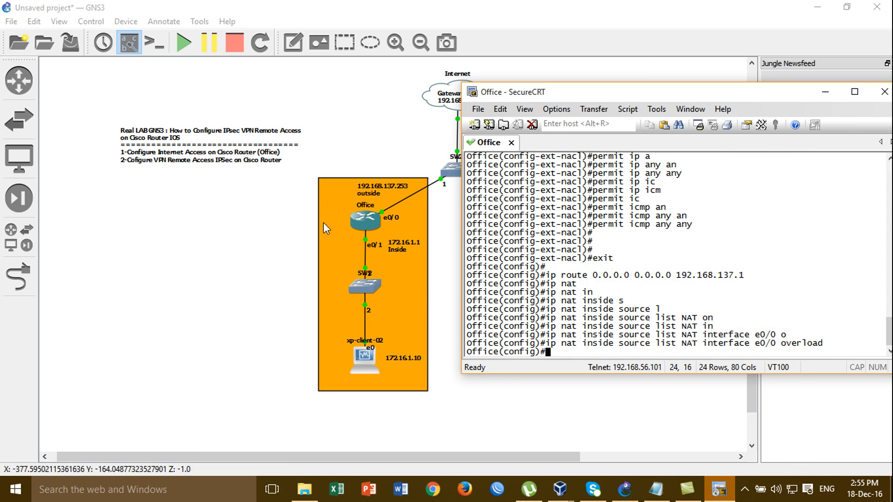
- Raise the GNS3 topology, highlight the Outside and Office device groups, then preview running VMs
left_click(386, 112)
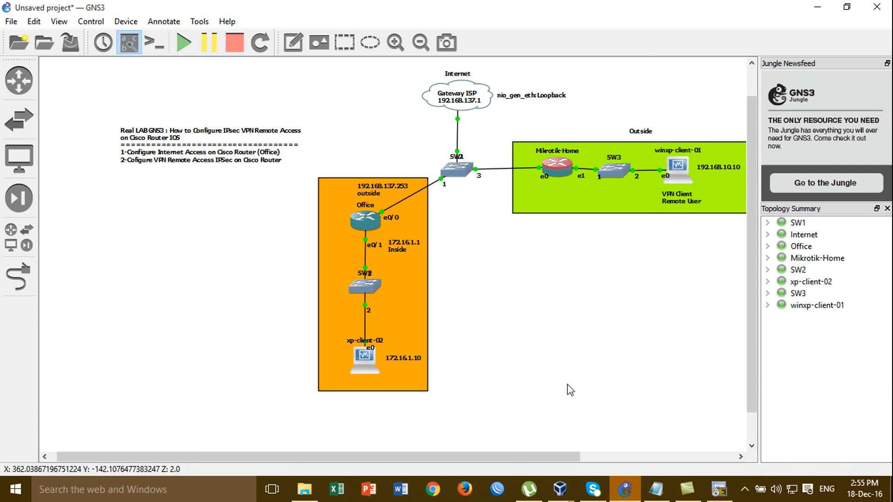
left_click_drag(509, 458, 553, 458)
left_click_drag(534, 86, 670, 223)
left_click_drag(227, 191, 405, 424)
left_click(467, 410)
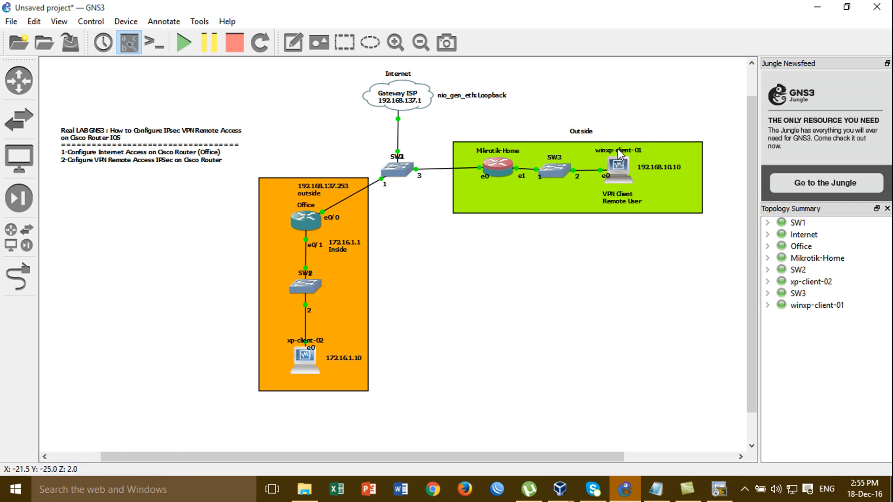
left_click_drag(563, 78, 551, 112)
left_click_drag(281, 149, 354, 401)
left_click(451, 367)
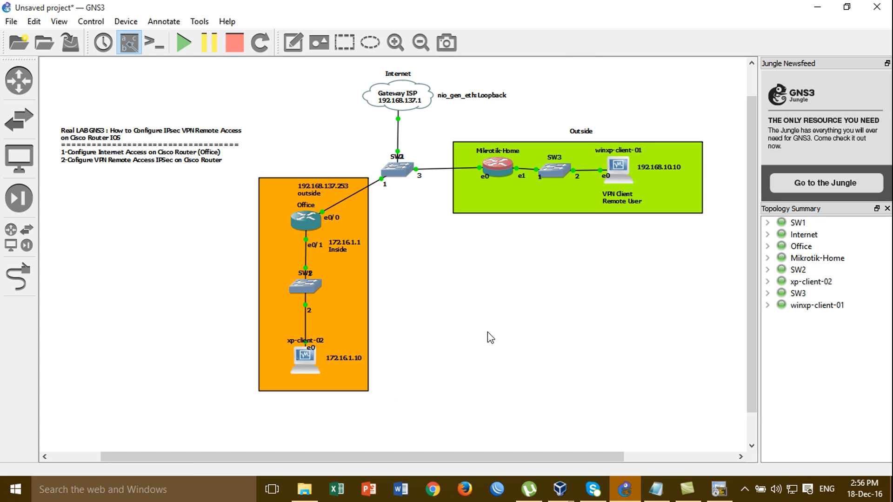
left_click(558, 496)
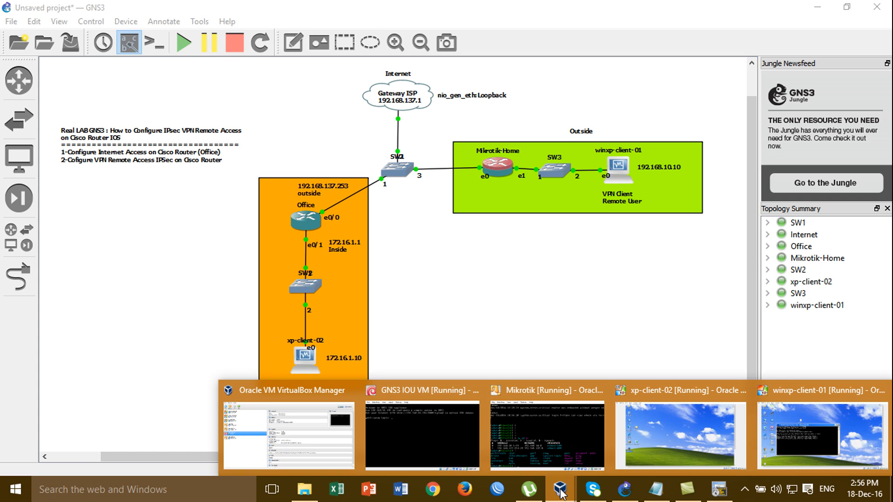
left_click(700, 274)
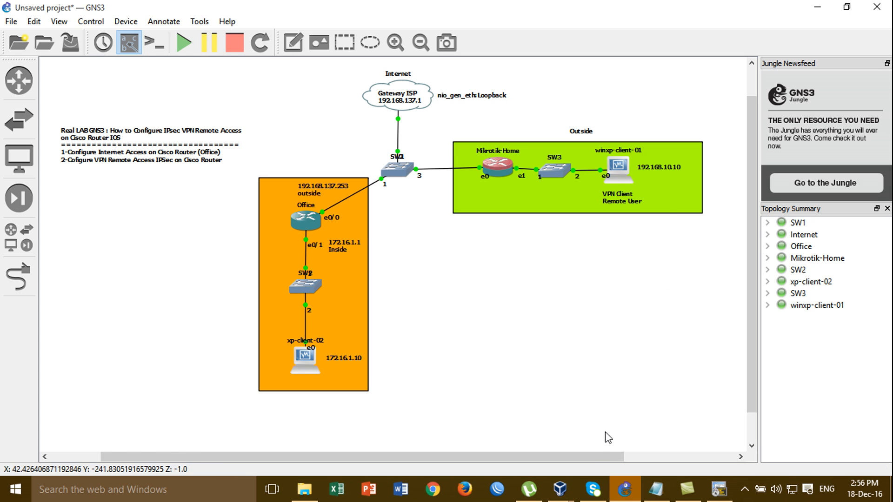
left_click(572, 495)
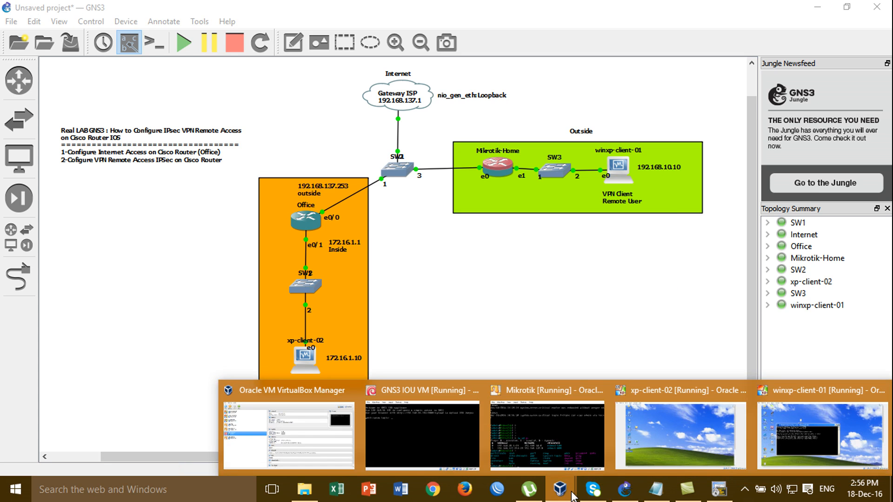
- Start a continuous ping to 172.16.1.10 from winxp-client-01
left_click(842, 411)
type("ping 172.16.1.10")
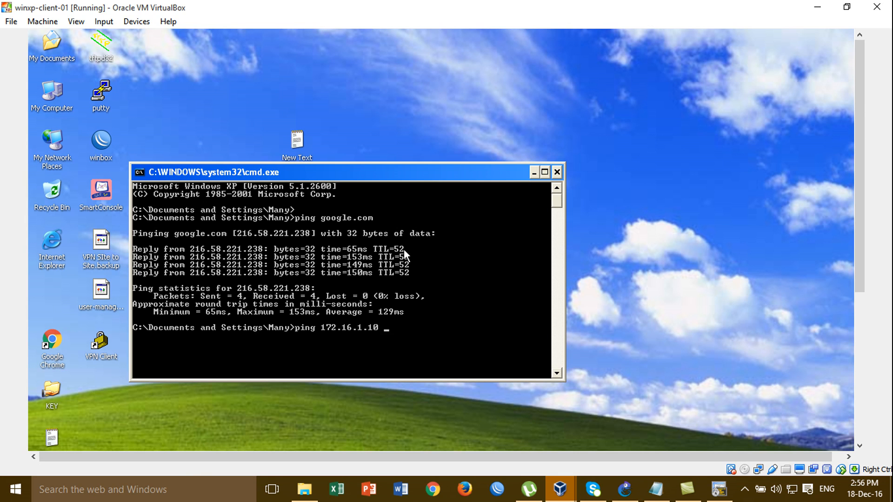
type(" -t")
key("Return")
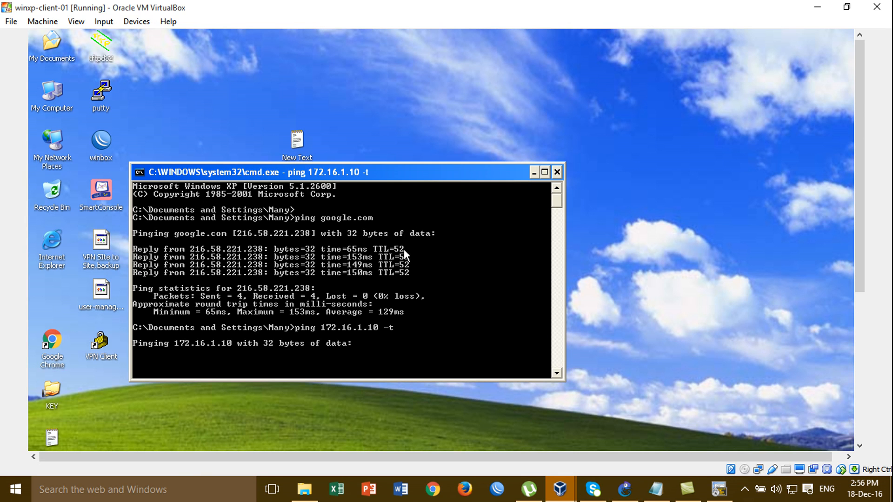
left_click_drag(411, 165, 624, 77)
left_click(624, 489)
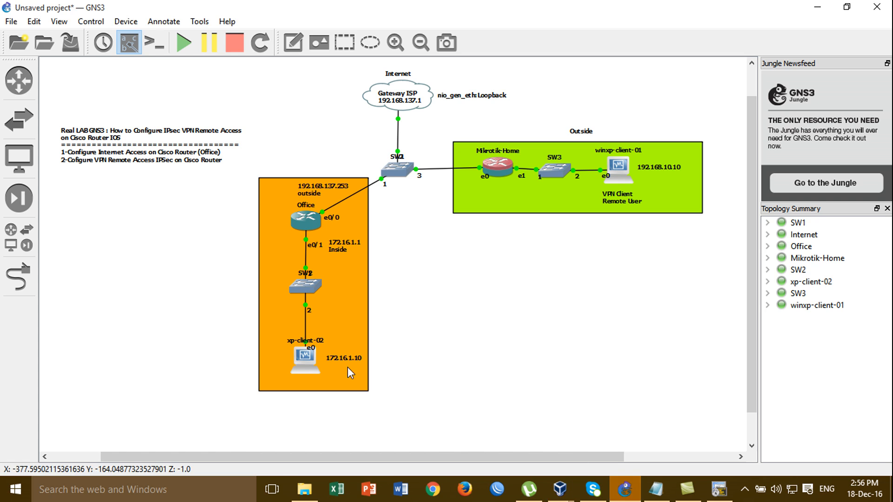
left_click_drag(215, 323, 435, 423)
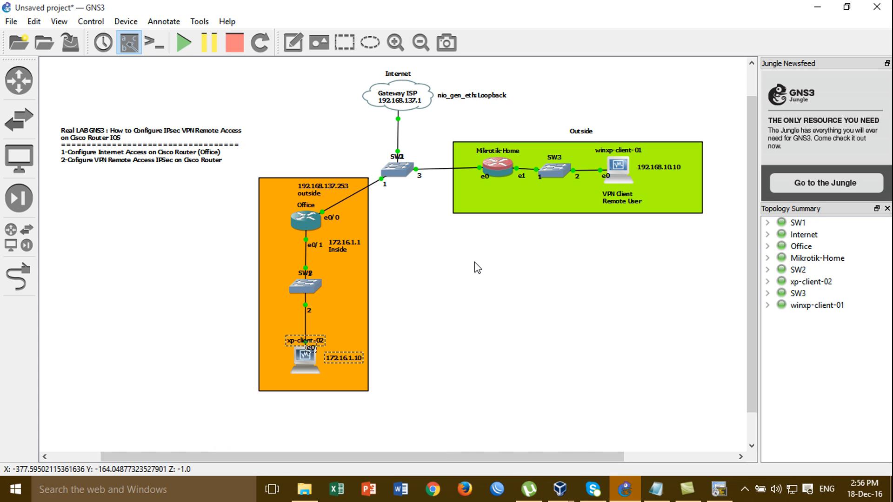
mouse_move(560, 489)
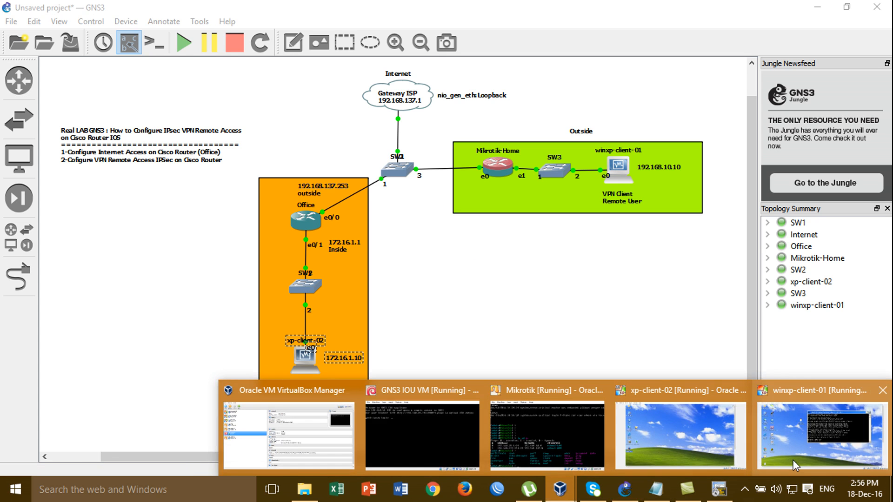
left_click(821, 434)
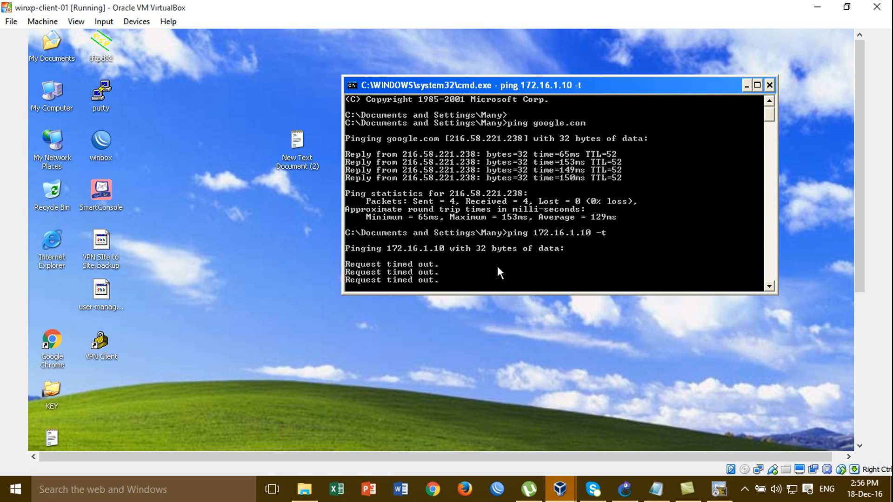
- Stop that ping, change to the root directory, and ping 172.16.1.1
key("ctrl+c")
type("cs\\")
key("Return")
key("Return")
key("Return")
type("c")
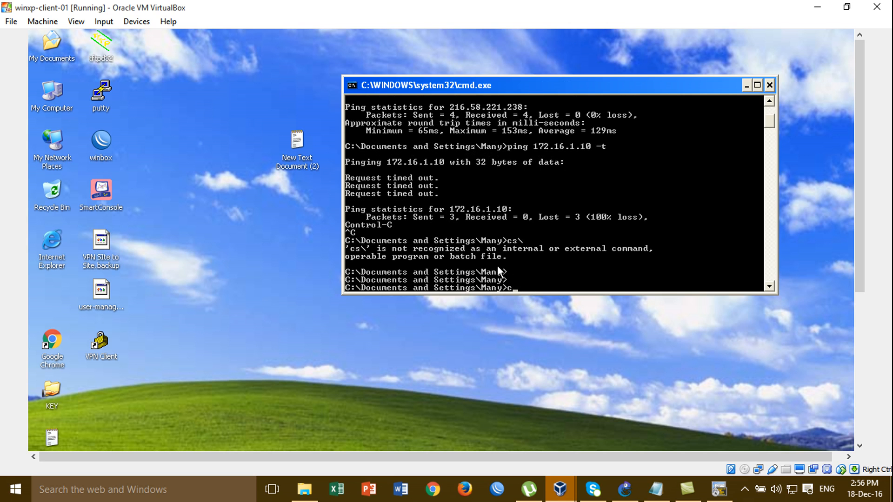
type("d\\")
key("Return")
key("Return")
type("ping 172.15.1")
key("BackSpace")
key("BackSpace")
key("BackSpace")
type("6.1.1.")
key("Return")
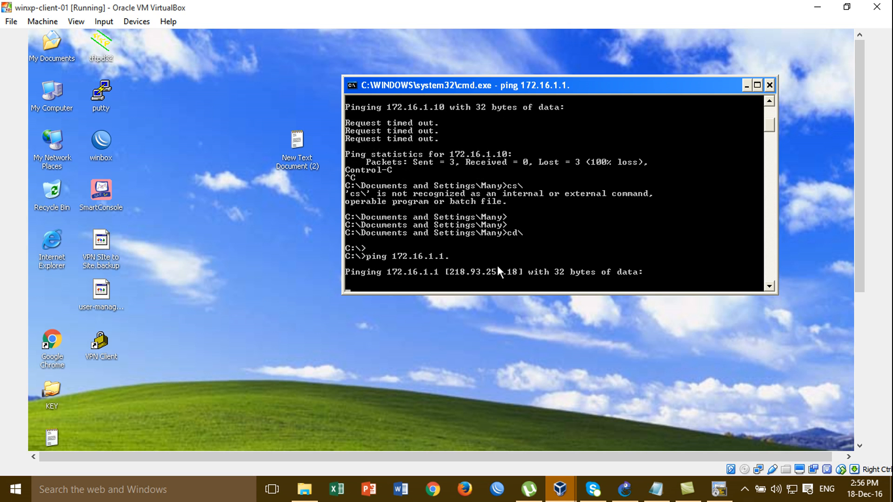
key("ctrl+c")
key("Up")
key("BackSpace")
key("Return")
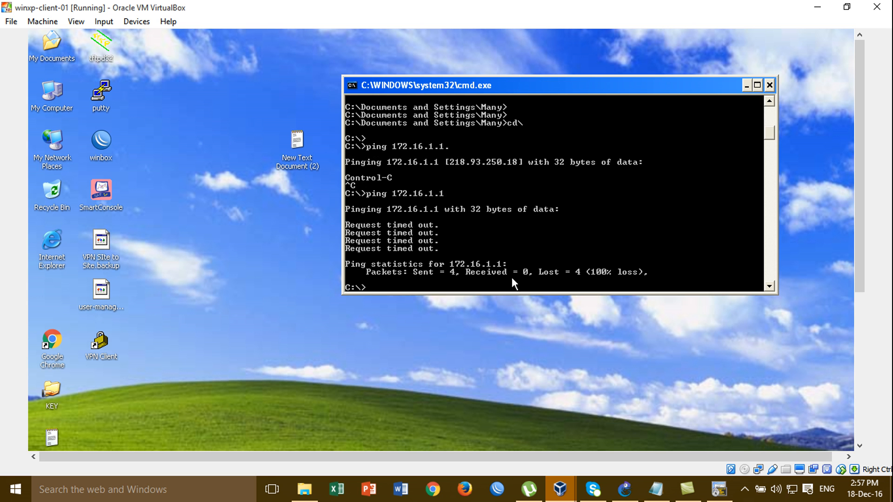
- Run ping 172.16.1.1 -t, see it time out, and minimize the winxp-client-01 window
key("Up")
type("-t")
key("Return")
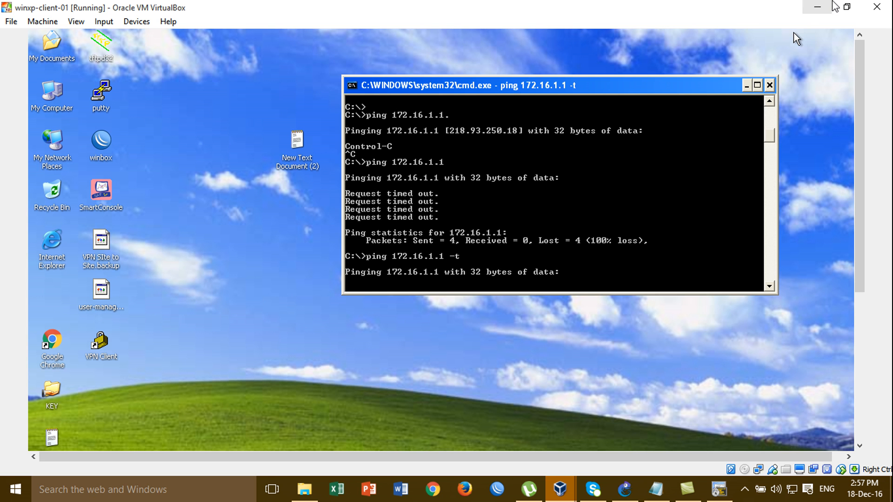
left_click(817, 7)
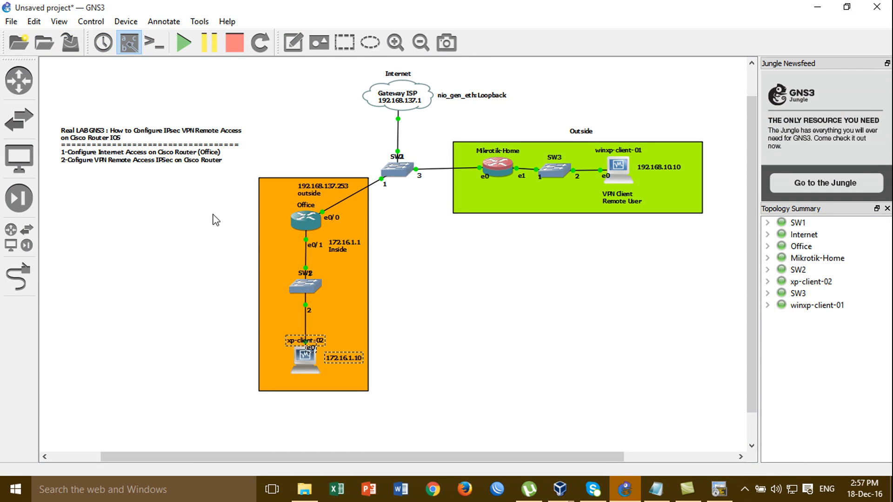
- Show VPN_remote.txt with its Step-01 and Step-02 commands highlighted, then the Office router console
left_click(655, 488)
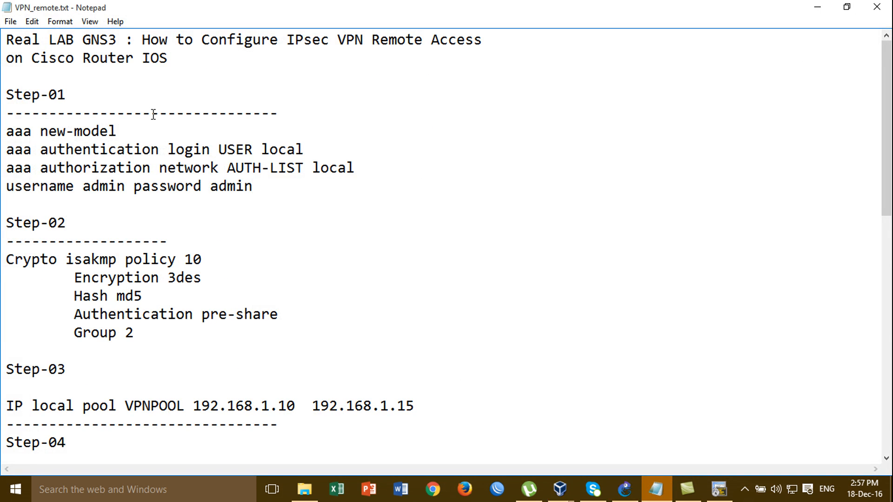
left_click_drag(8, 93, 99, 277)
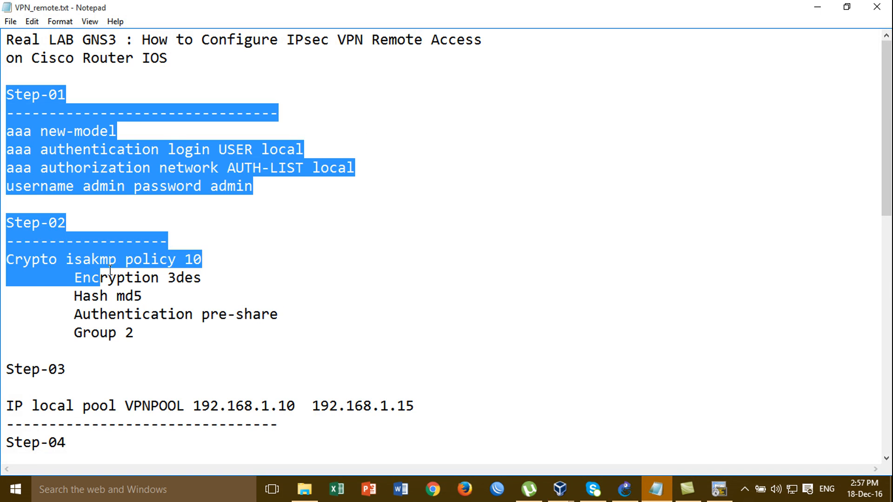
left_click(221, 268)
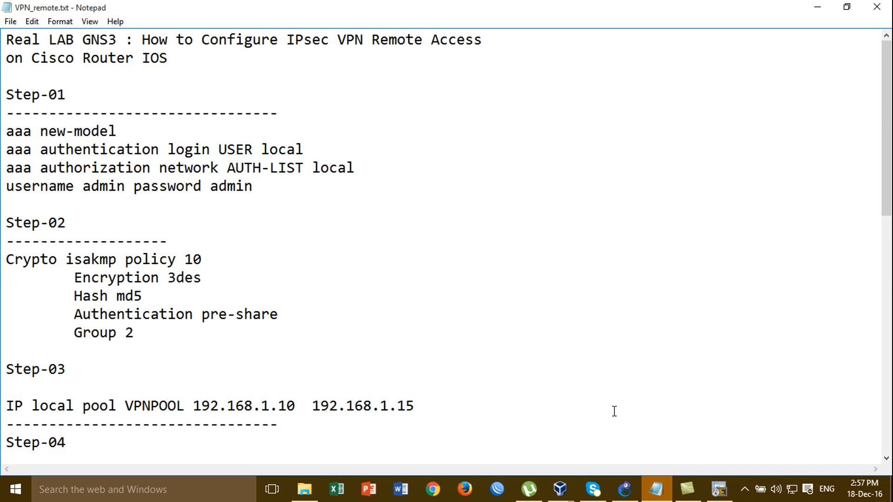
left_click(719, 489)
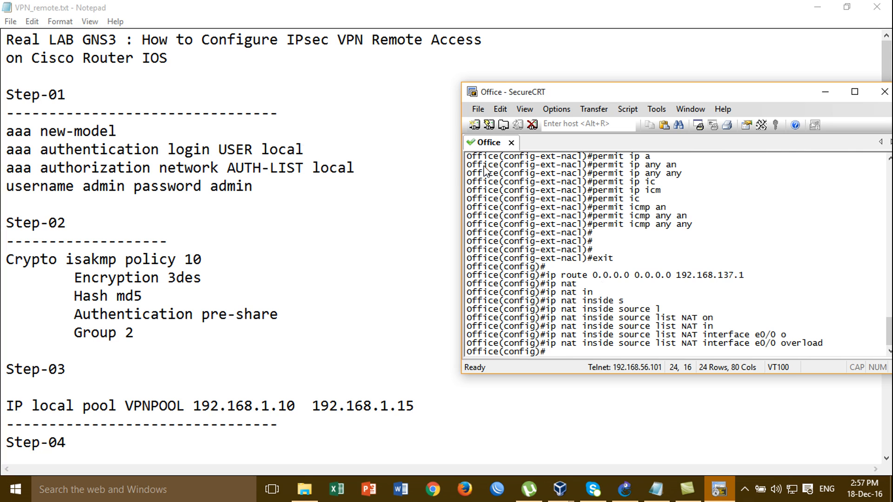
- Enable aaa new-model and set login authentication list USER to local
type("aaa ")
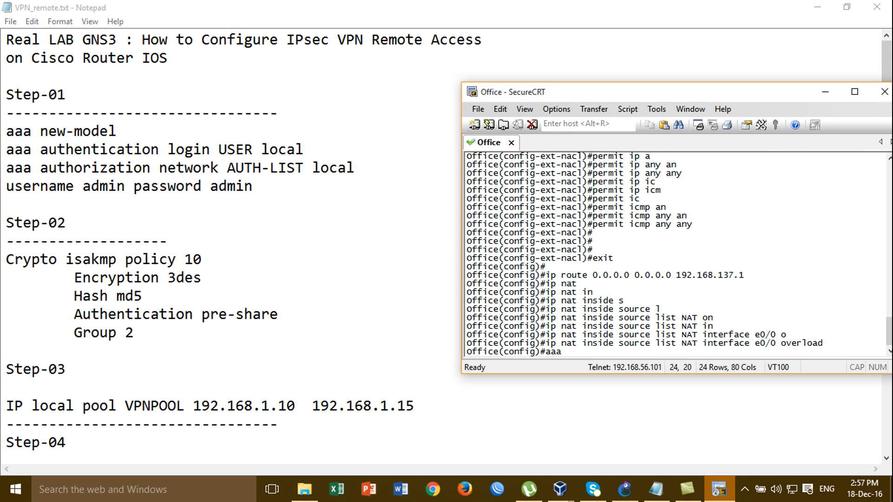
type("ne")
key("Tab")
key("Return")
type("aaa ")
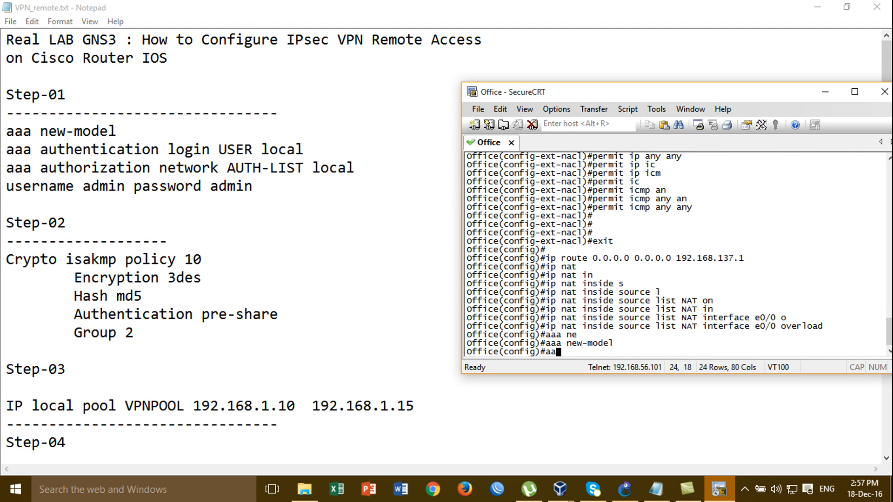
type("aut")
key("Tab")
type("hen")
key("Tab")
type("l")
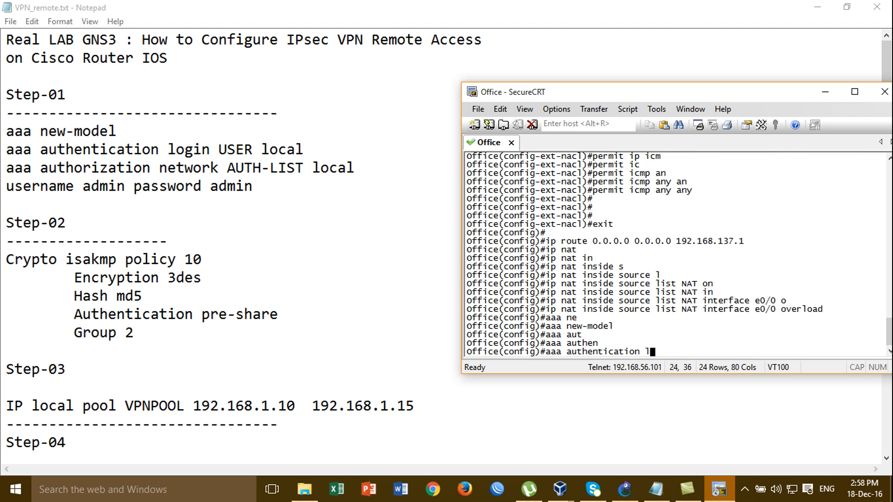
key("Tab")
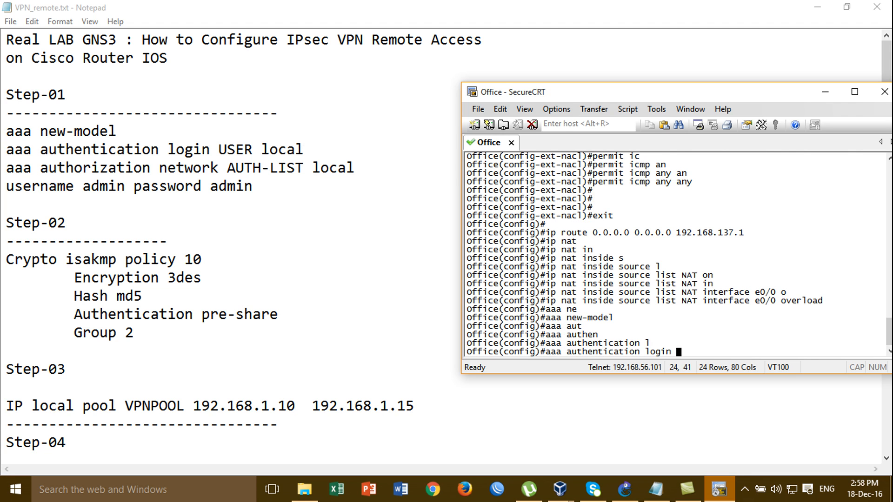
type("USER login")
key("Tab")
key("BackSpace")
key("BackSpace")
key("BackSpace")
key("BackSpace")
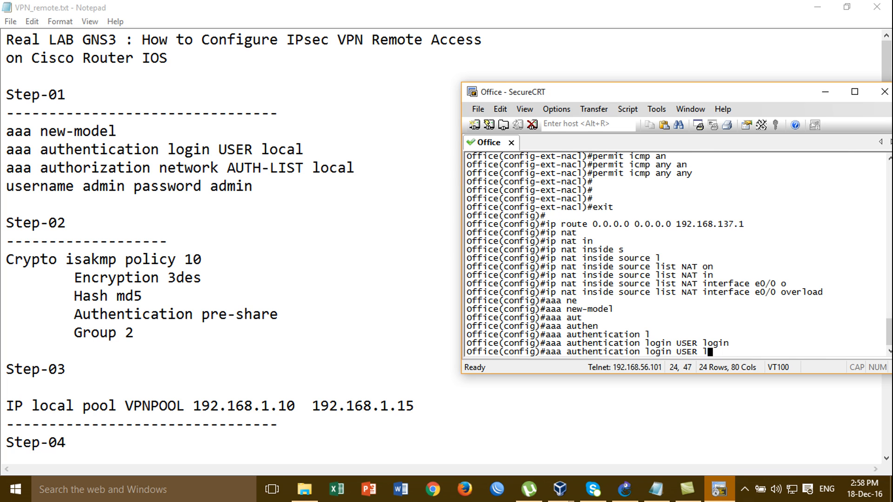
type("o")
key("Tab")
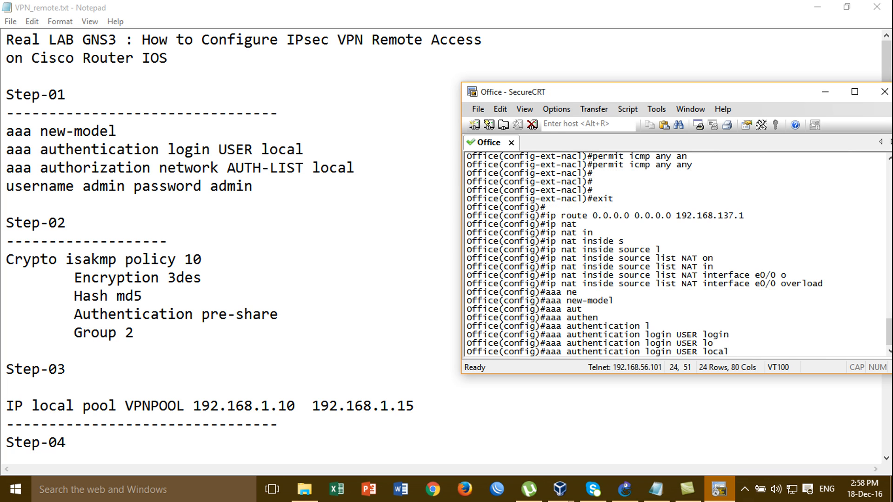
key("Return")
- Set network authorization list AUTH-LIST to local with 'aaa authorization network'
type("aaa ")
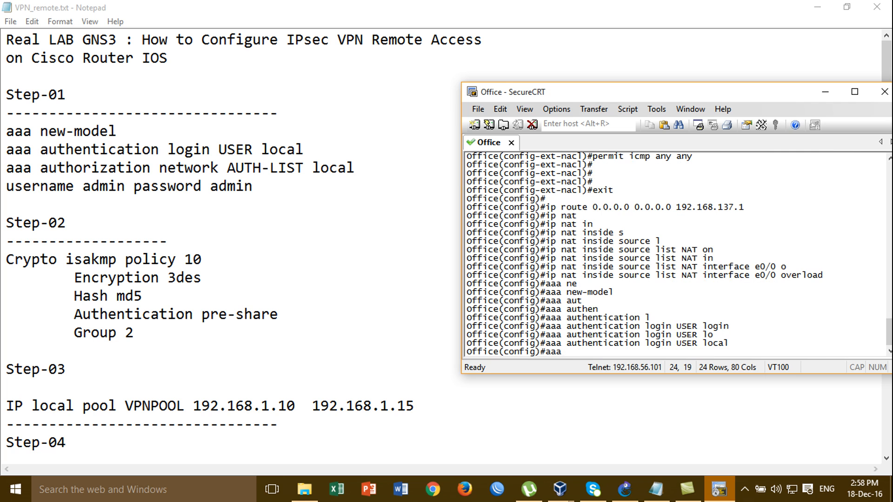
type("auth")
key("Tab")
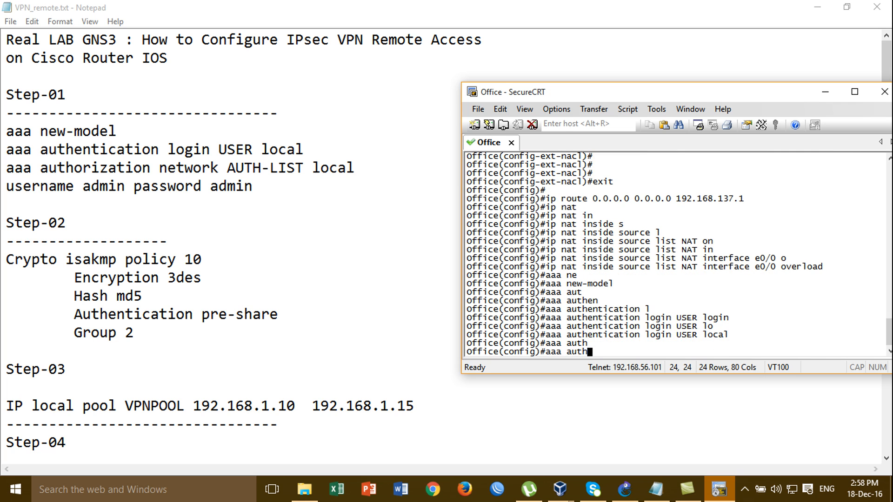
type("o")
key("Tab")
type("ne")
key("Tab")
type("ATU")
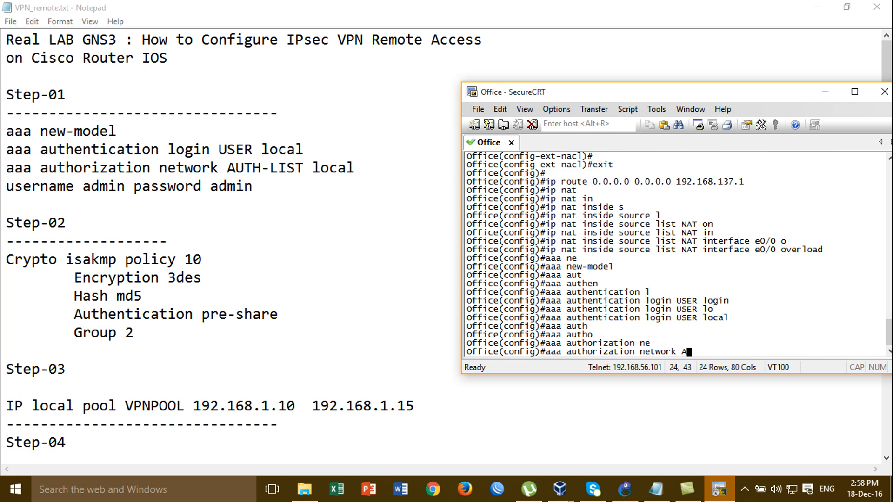
key("BackSpace")
key("BackSpace")
type("UTH-LIST lo")
key("Tab")
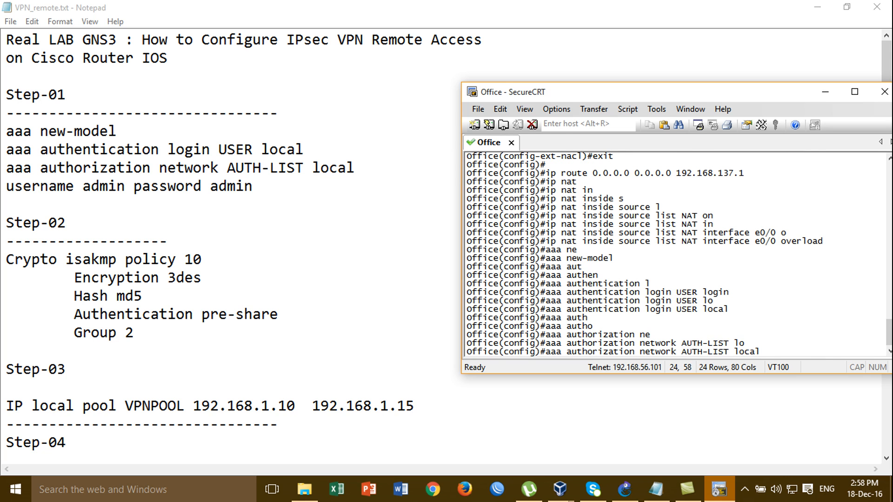
key("Return")
key("Return")
- Create the local VPN user account with its username and password on the Office router
type("user")
key("Tab")
type("a")
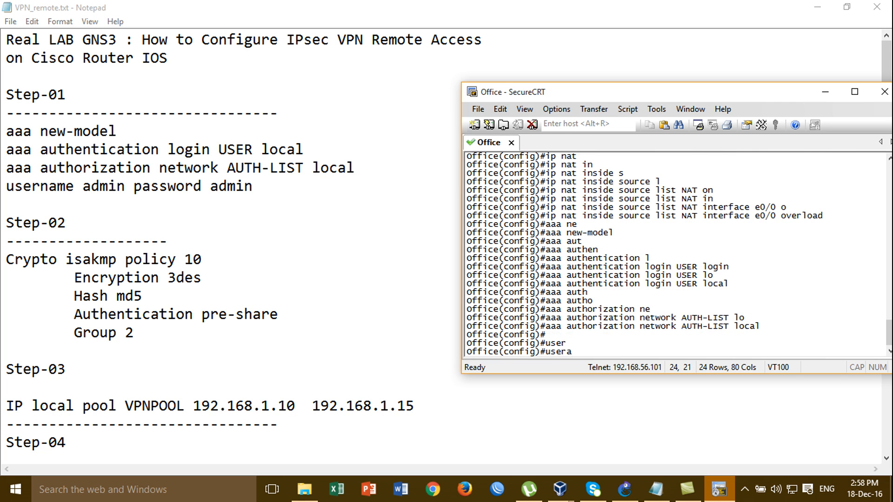
type("m")
key("BackSpace")
key("BackSpace")
type("admin")
key("Tab")
key("BackSpace")
key("BackSpace")
key("BackSpace")
key("BackSpace")
key("BackSpace")
type("nam")
key("Tab")
type("admin")
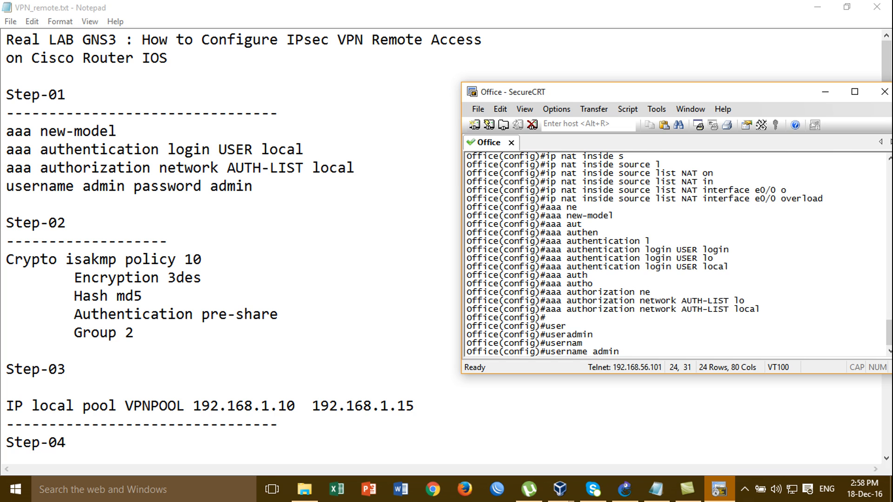
key("BackSpace")
type("0")
type("1 password")
type("admin")
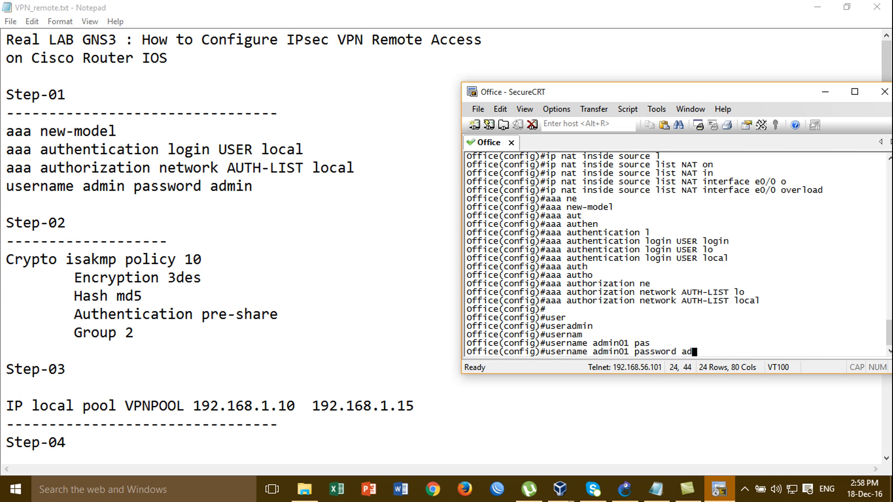
type("01")
key("Return")
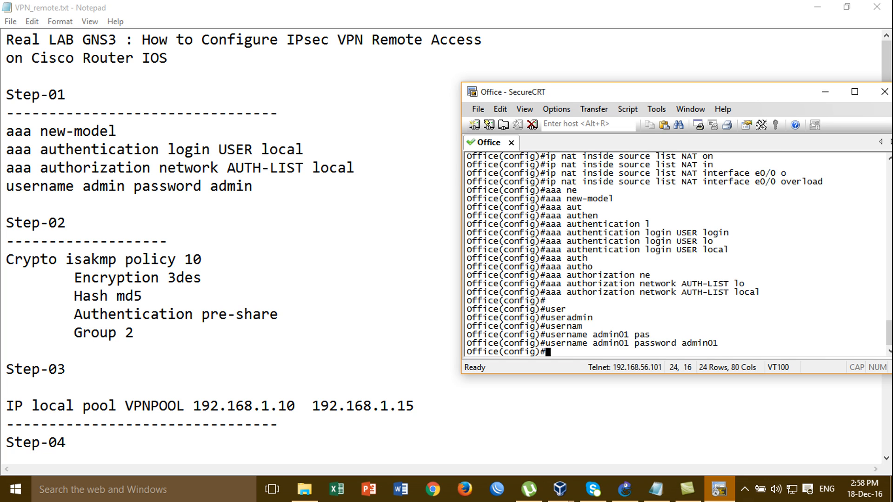
- Add a two-line GNS3 note below the lab description giving the VPN username and password
left_click(633, 497)
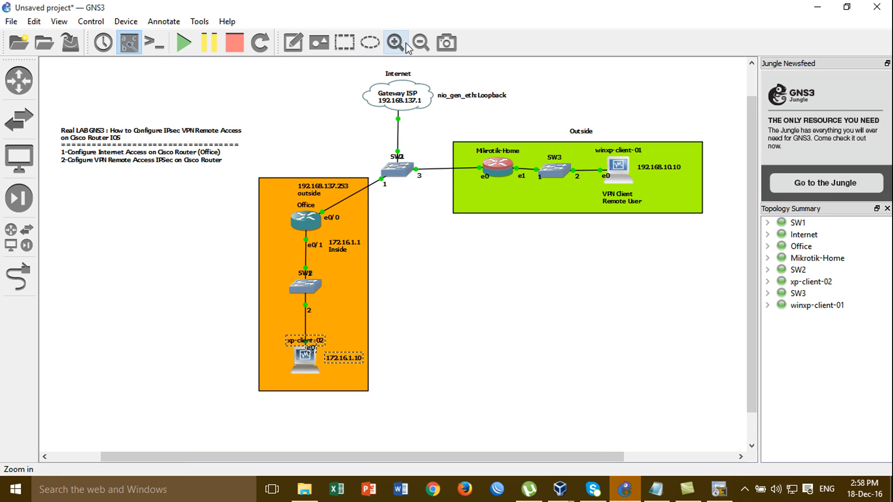
left_click(293, 42)
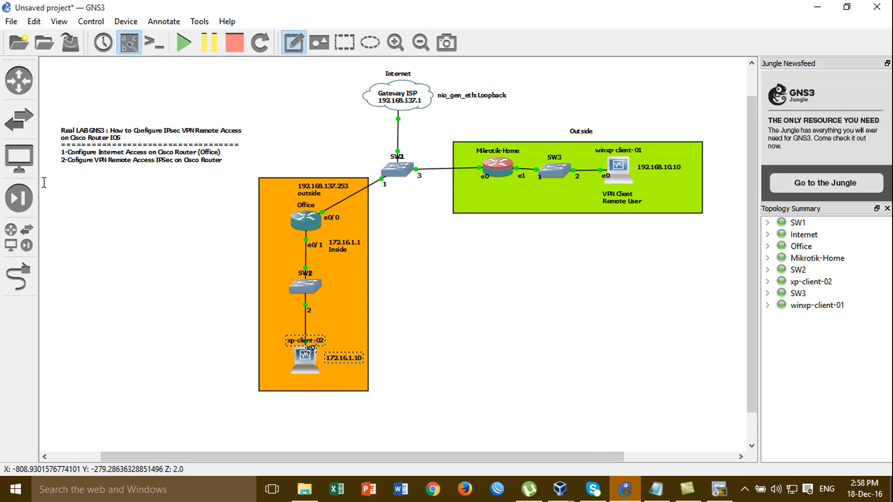
left_click(65, 177)
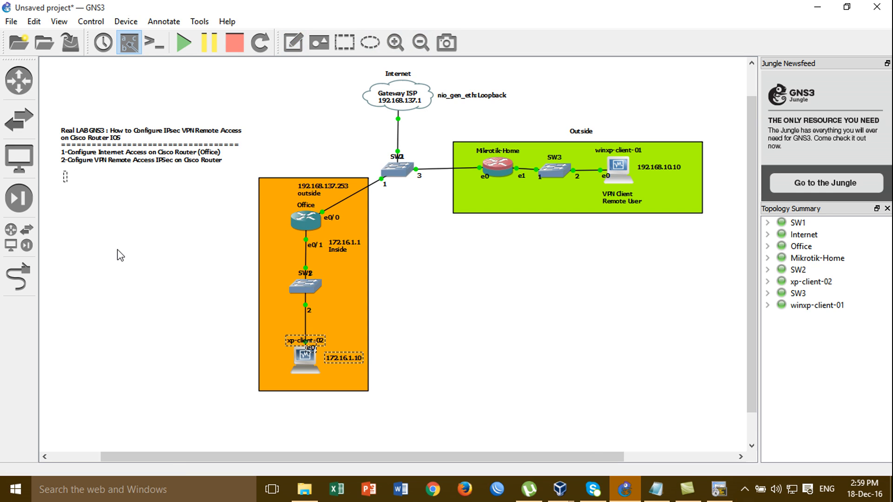
type("usernmae=admin01")
key("Return")
type("password =")
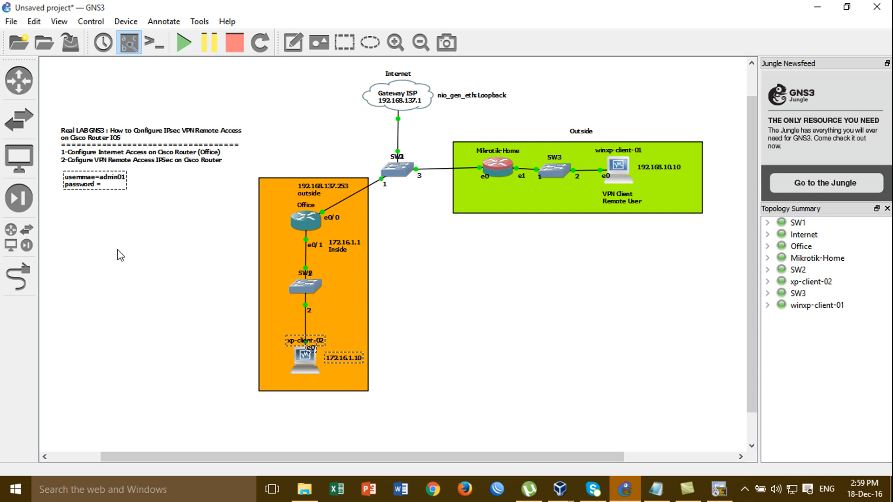
type("admin01")
left_click(120, 255)
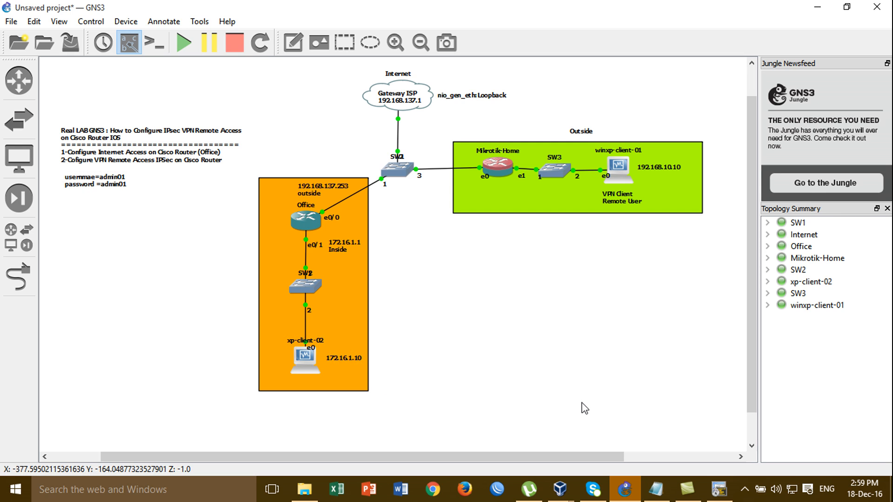
- Append 01 to both the username and password values in Notepad's Step-01 line
left_click(656, 488)
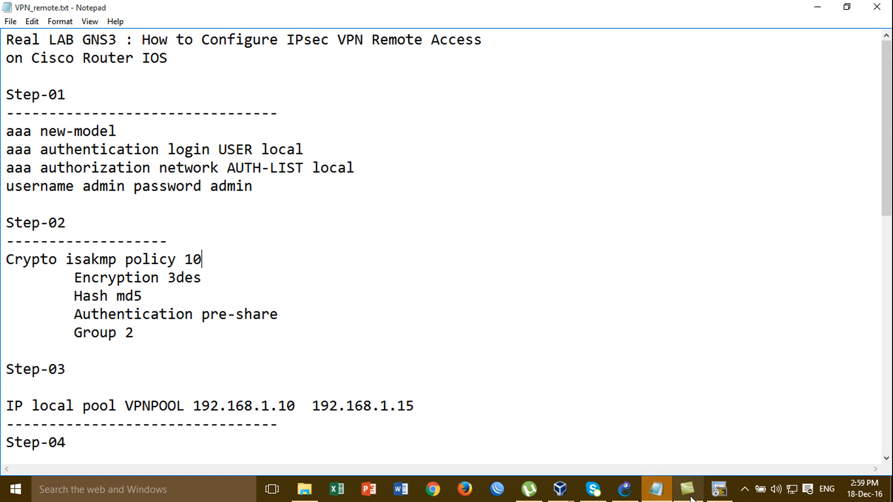
left_click(718, 489)
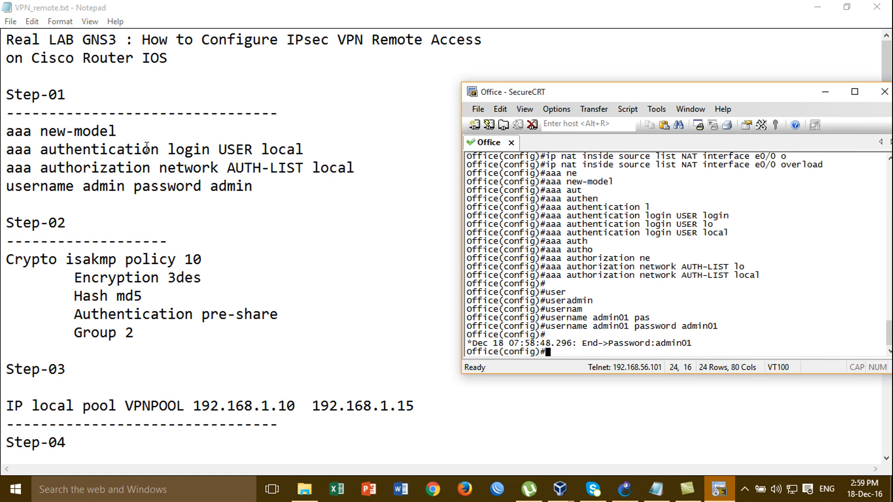
left_click(127, 186)
type("01")
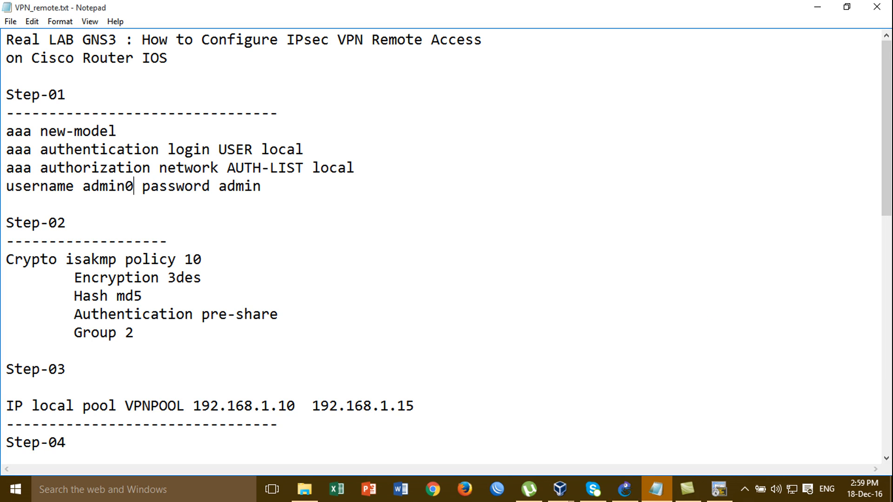
left_click(263, 191)
type("01")
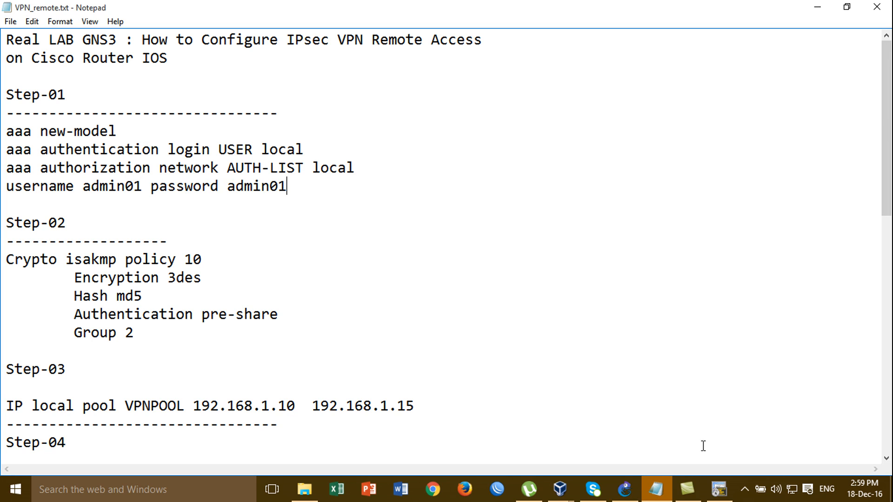
left_click(718, 489)
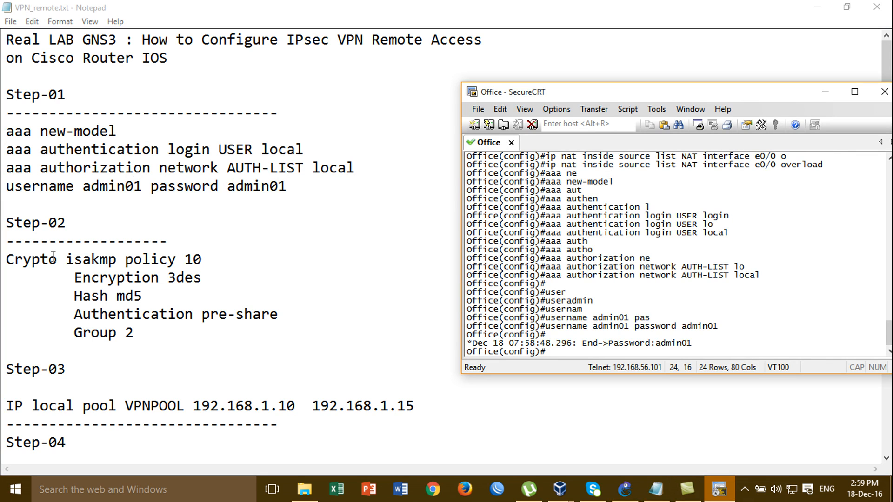
- Enable ISAKMP on the Office router with 'crypto isakmp enable'
type("c")
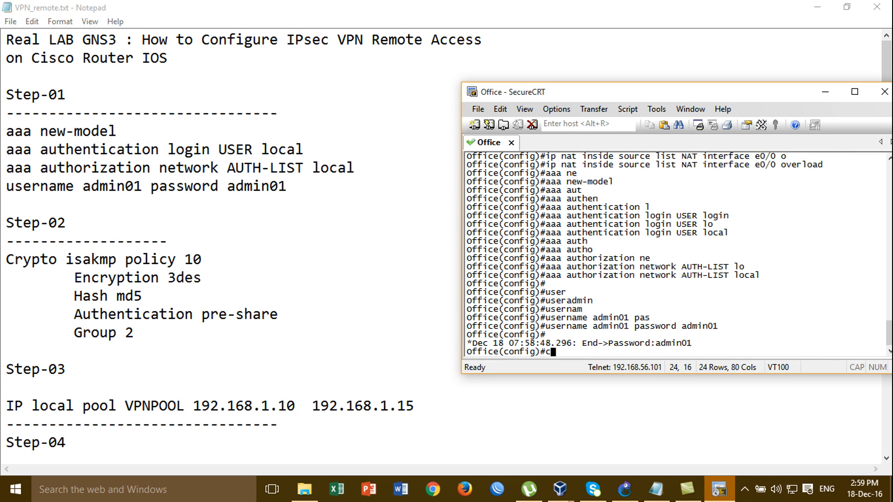
type("yr")
key("Return")
type("cr")
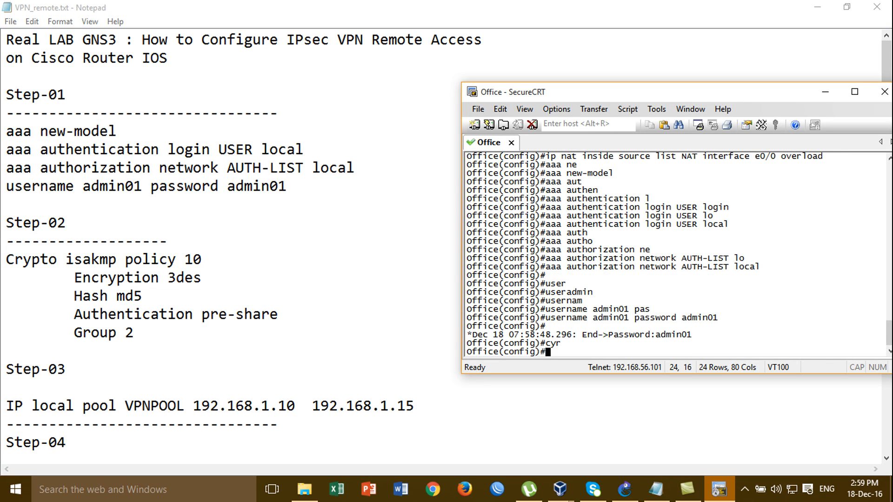
type("y")
key("Tab")
type("is")
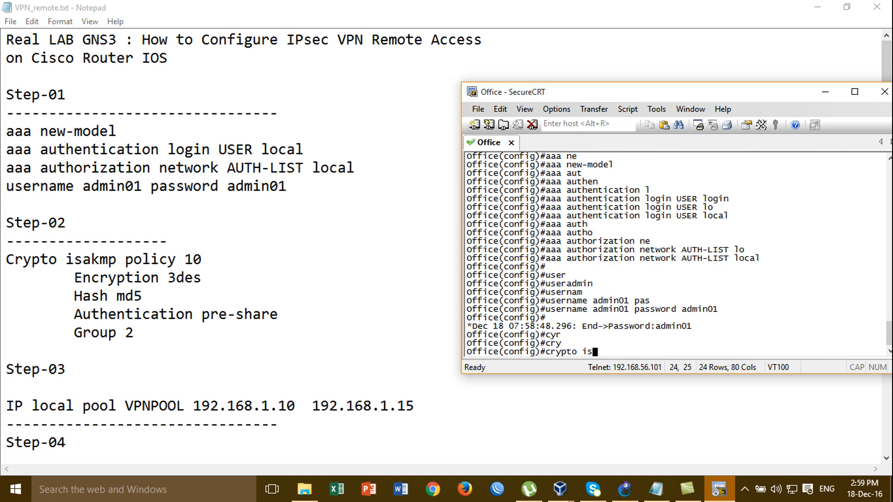
key("Tab")
type("en")
key("Tab")
key("Return")
type("cry")
- Create ISAKMP policy 10 and enter its configuration mode
key("Tab")
type("is")
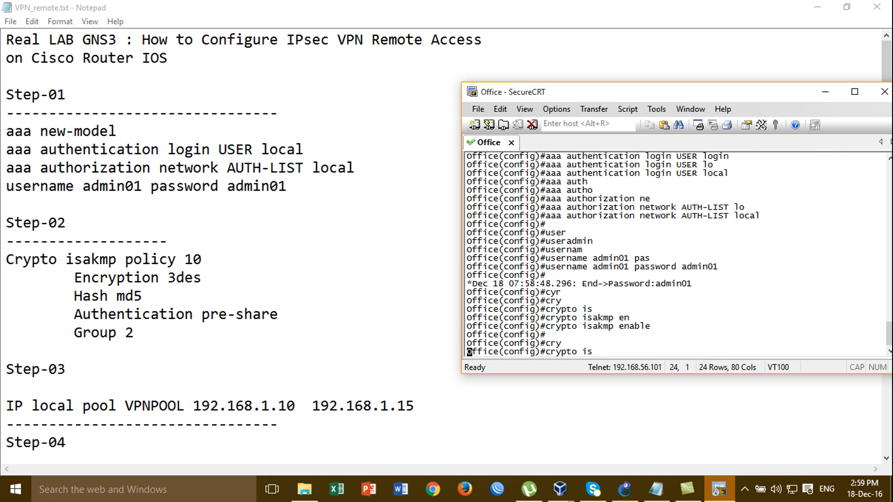
key("Tab")
type("p")
key("Tab")
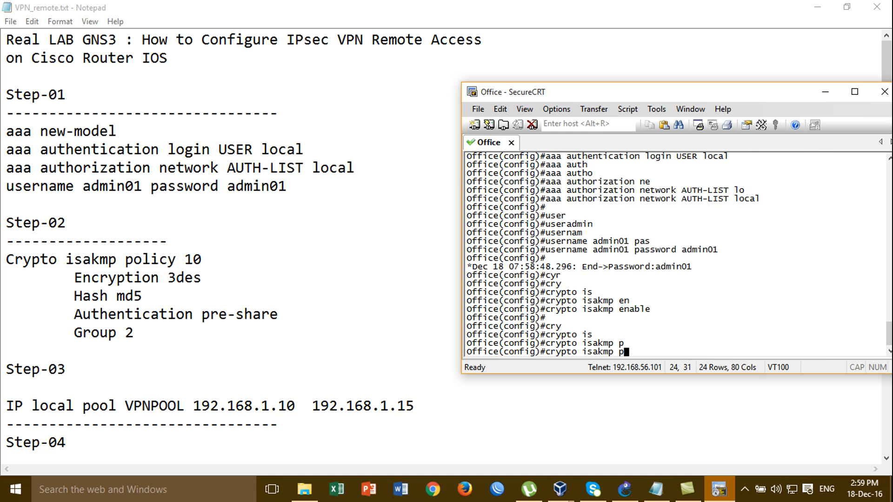
type("o")
key("Tab")
type("?")
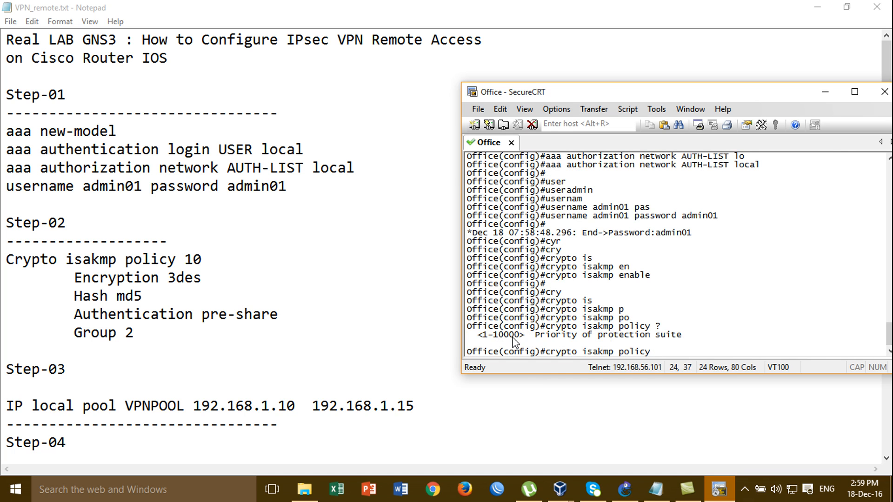
type("10")
key("Return")
- Set policy 10 encryption to 3des and list the available hash options
type("en")
key("Tab")
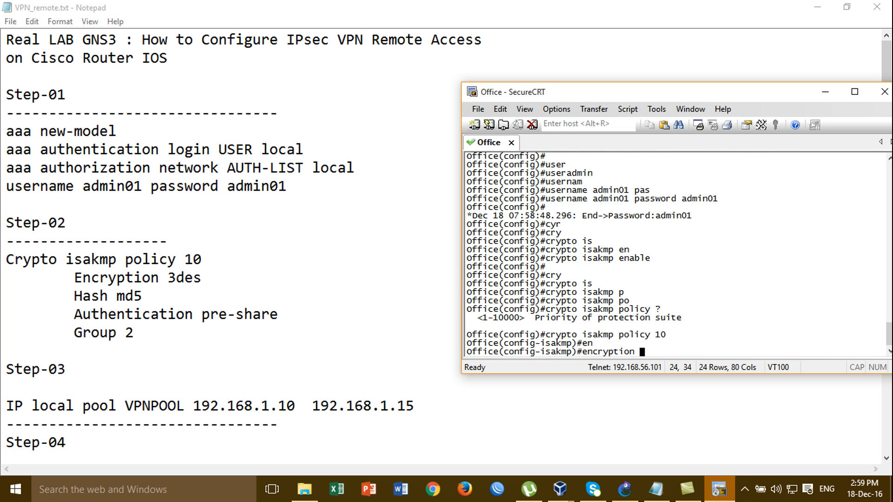
type("?")
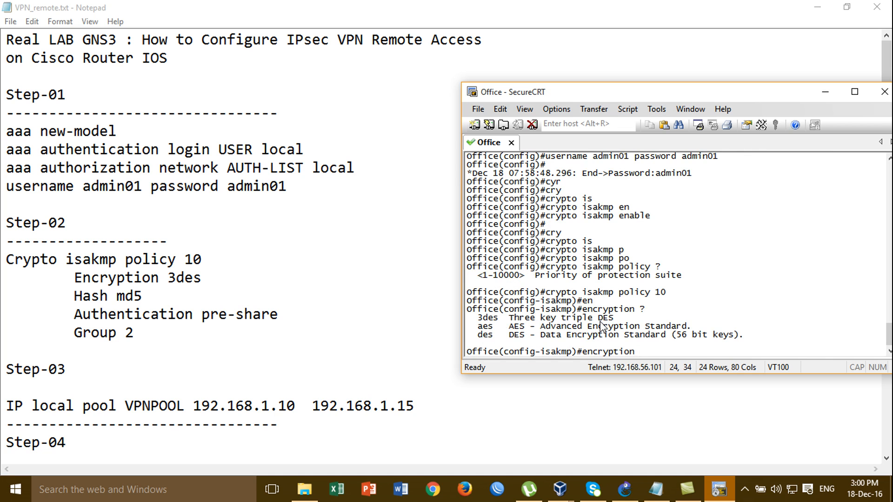
type("3")
key("Tab")
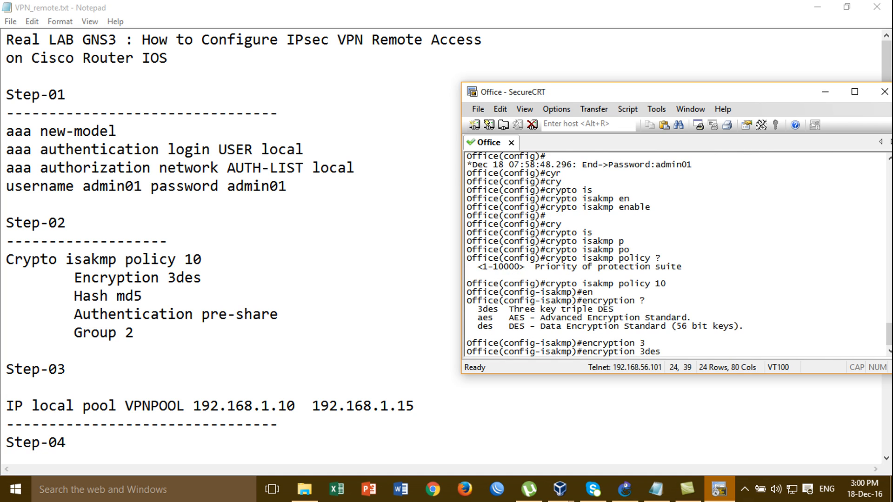
key("Return")
type("ha")
key("Tab")
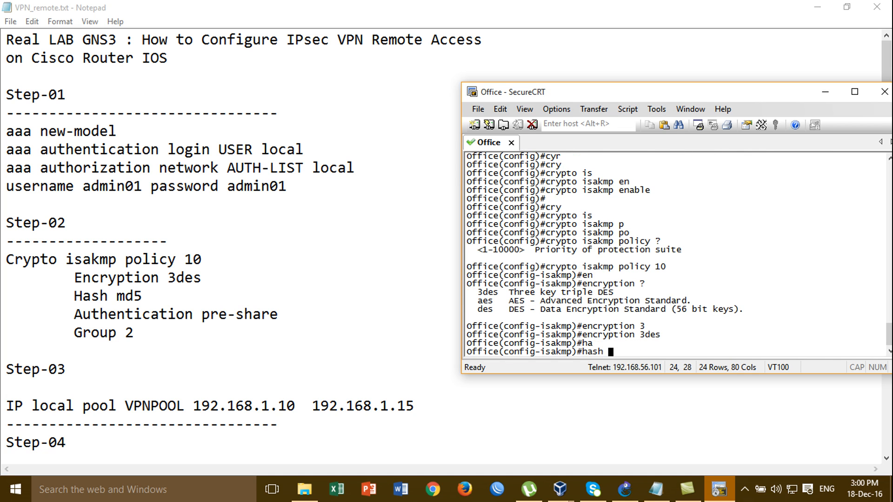
type("?")
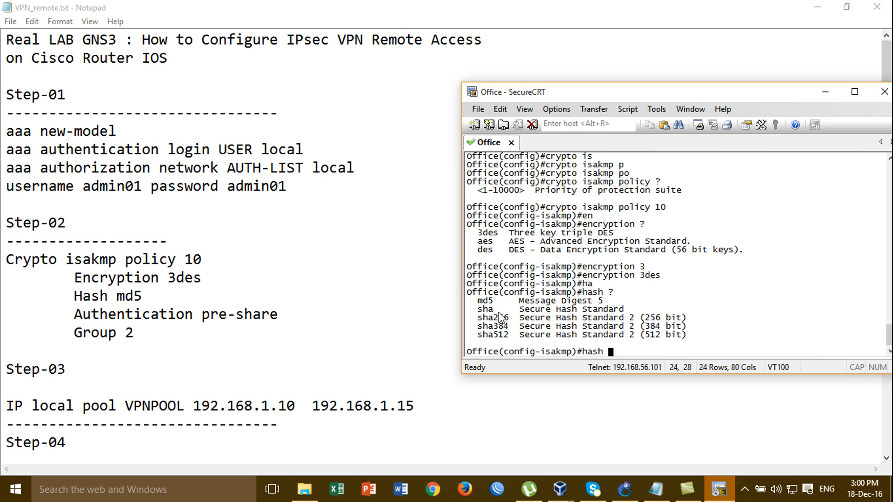